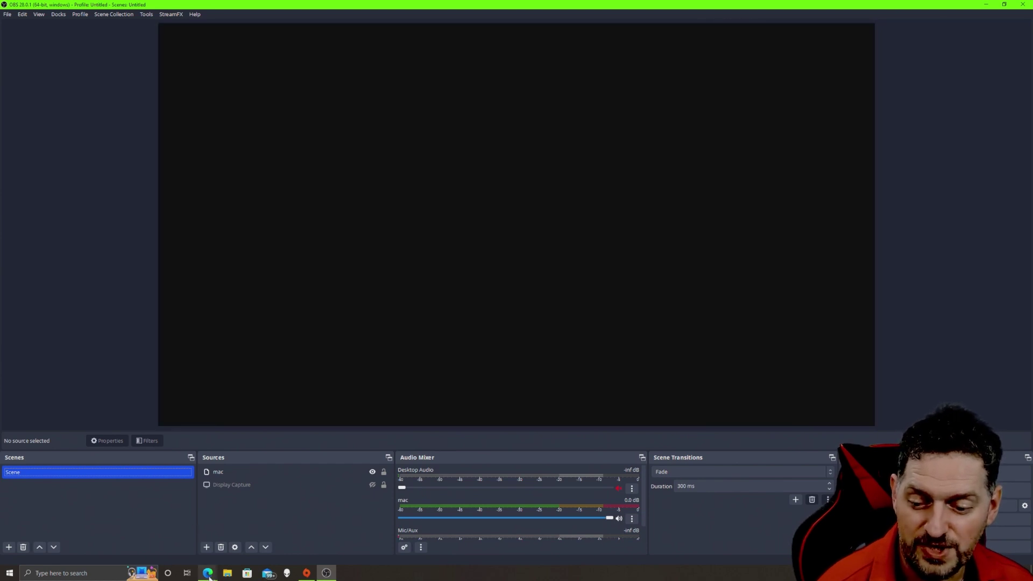
- Bring up the obs-websocket 4.9.1-compat release page in Edge from the taskbar
mouse_move(210, 578)
click(260, 543)
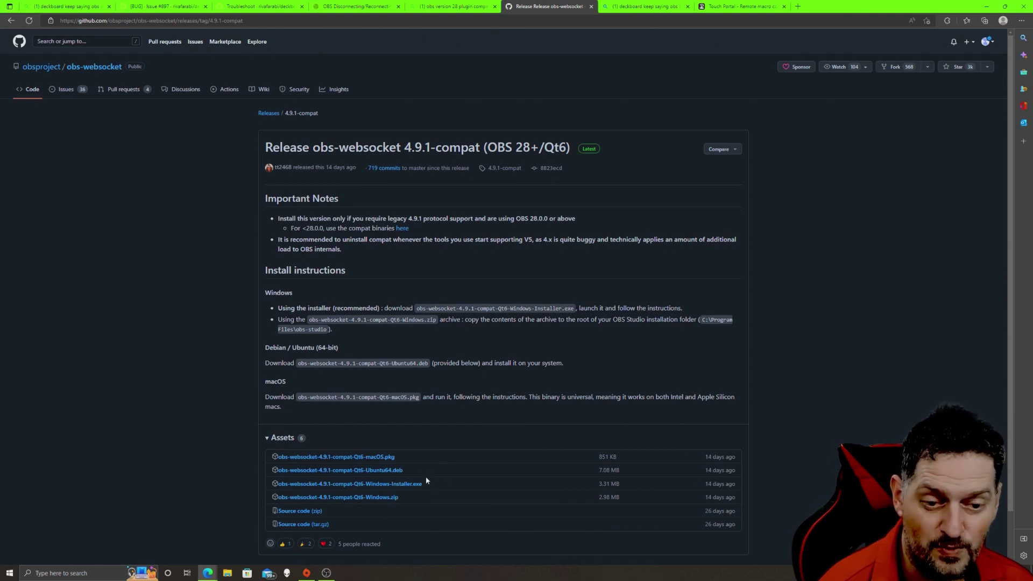
- Download and run the 4.9.1-compat Windows installer, letting it close OBS Studio
click(393, 484)
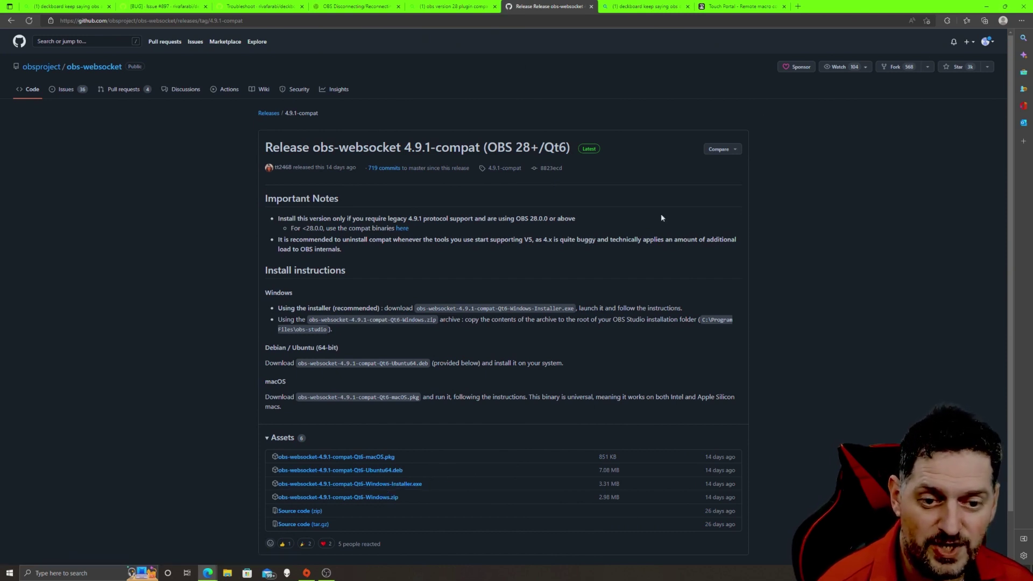
click(878, 59)
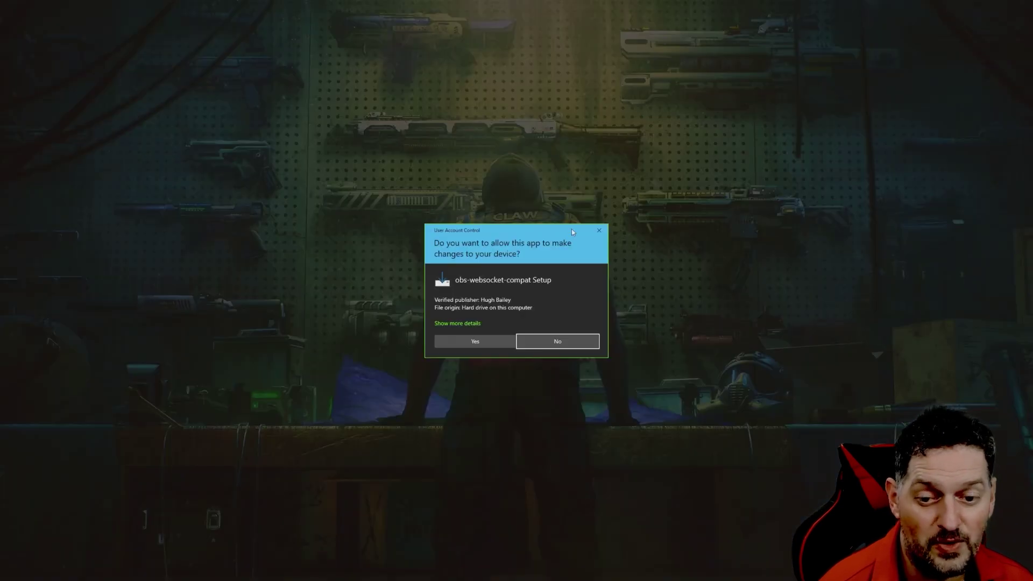
click(476, 345)
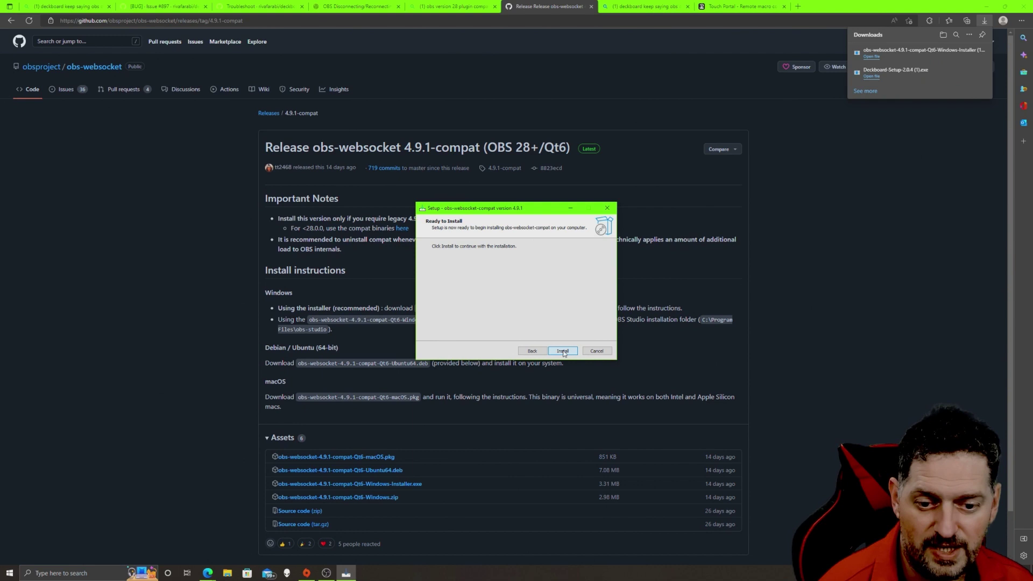
click(563, 352)
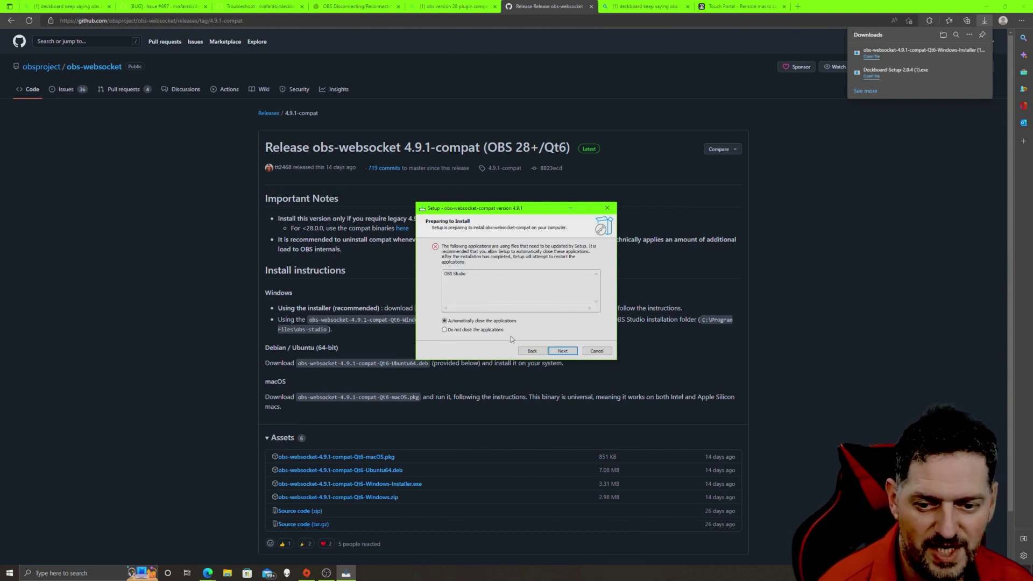
click(562, 351)
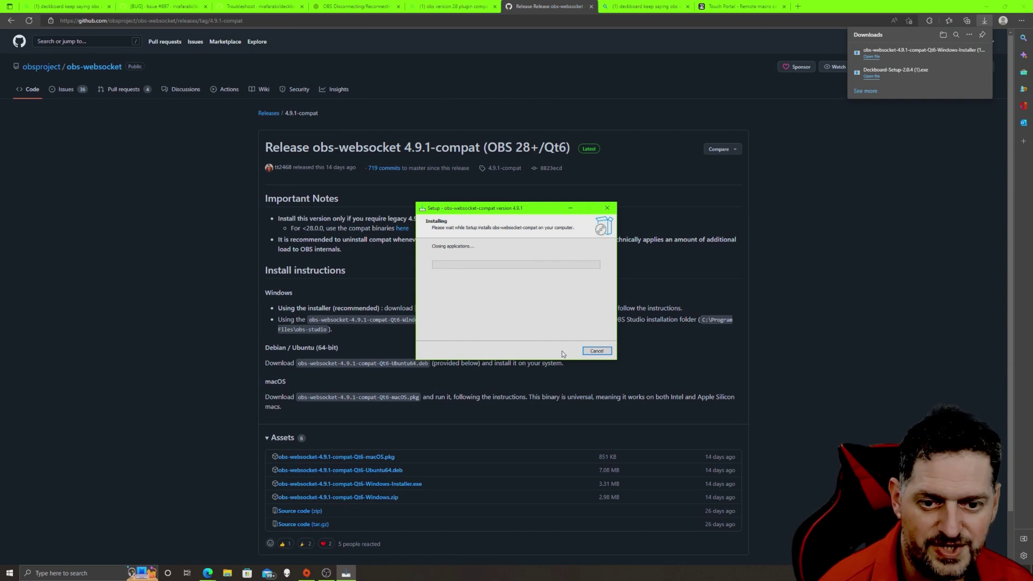
click(38, 574)
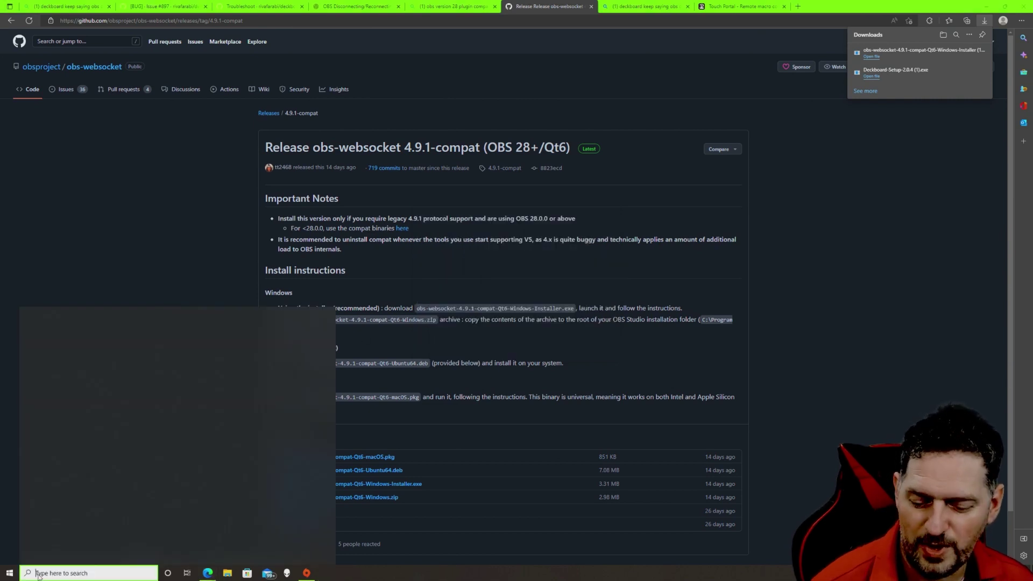
- Relaunch OBS Studio and open Tools > obs-websocket Settings (port 4455, authentication on)
click(192, 358)
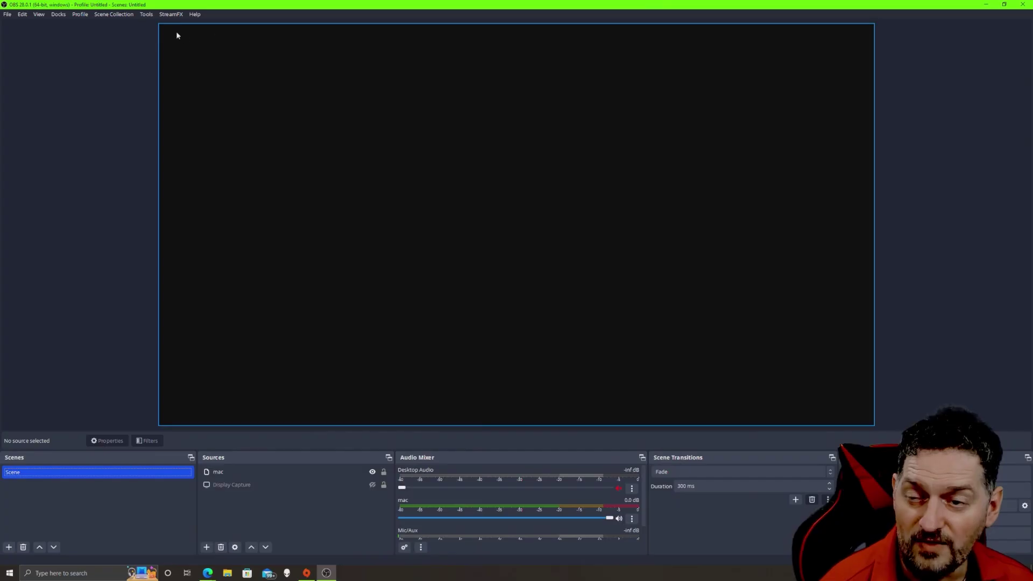
click(151, 16)
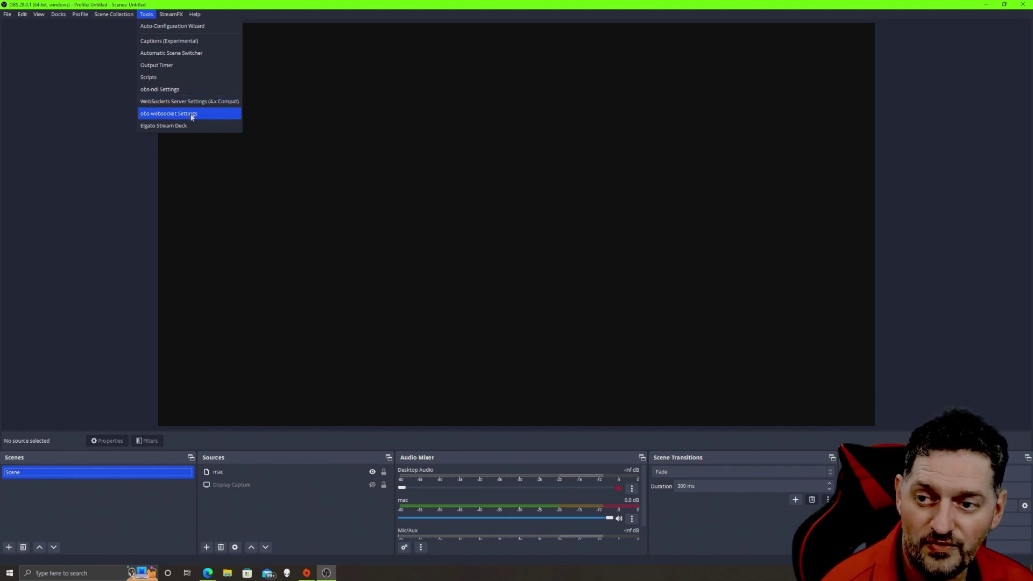
click(191, 117)
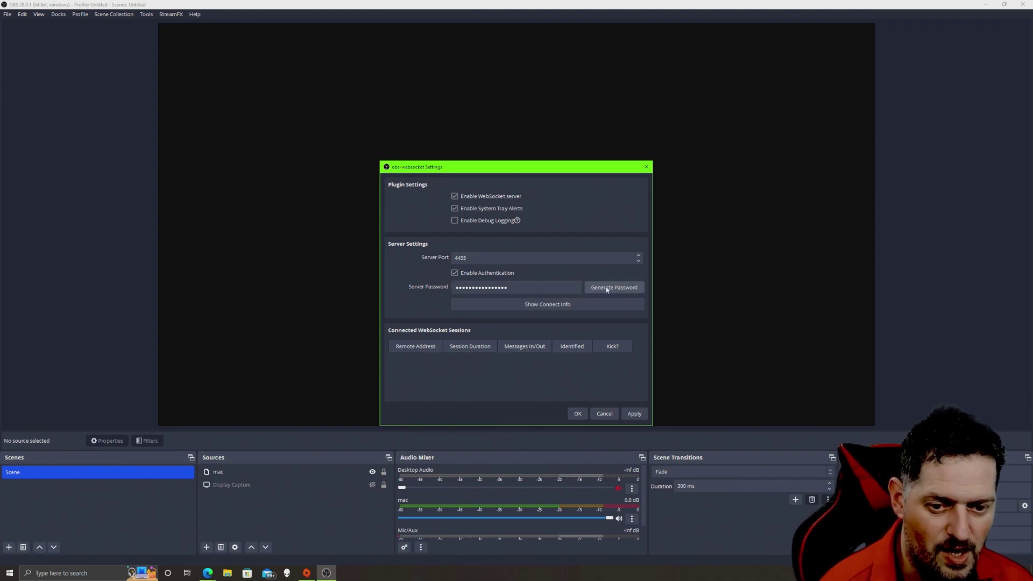
- View the WebSocket server's connect info, then close it and confirm the settings with OK
click(545, 304)
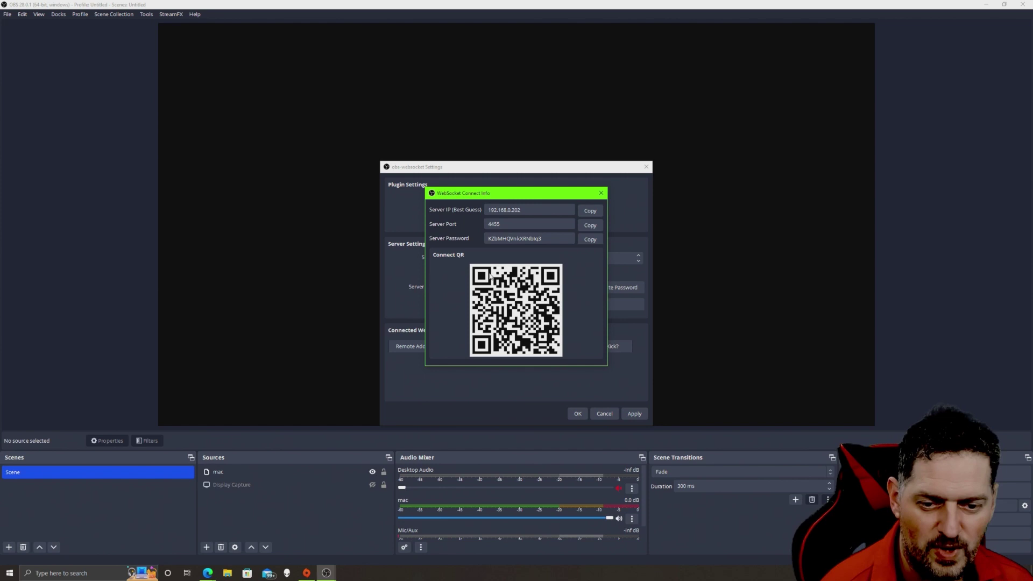
click(601, 193)
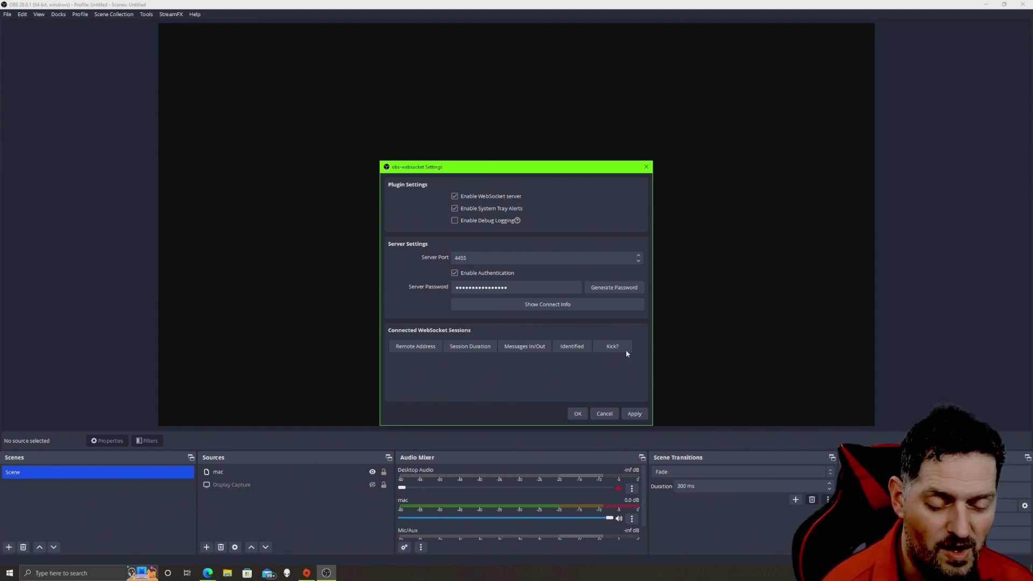
click(578, 414)
- Switch to the obs-websocket README and follow the Touch Portal link under Client software
mouse_move(208, 573)
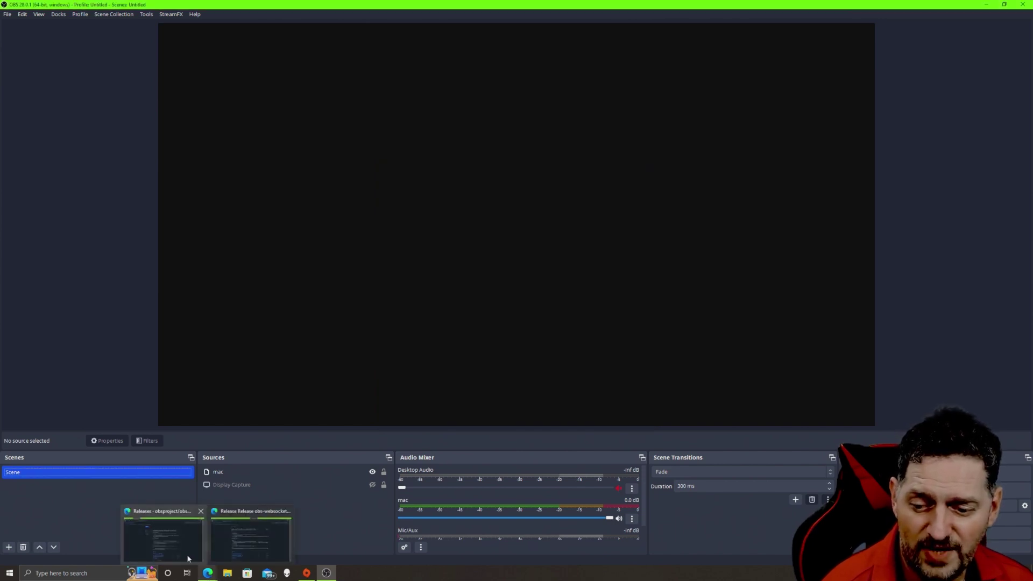
mouse_move(261, 546)
click(163, 538)
key(ctrl+Tab)
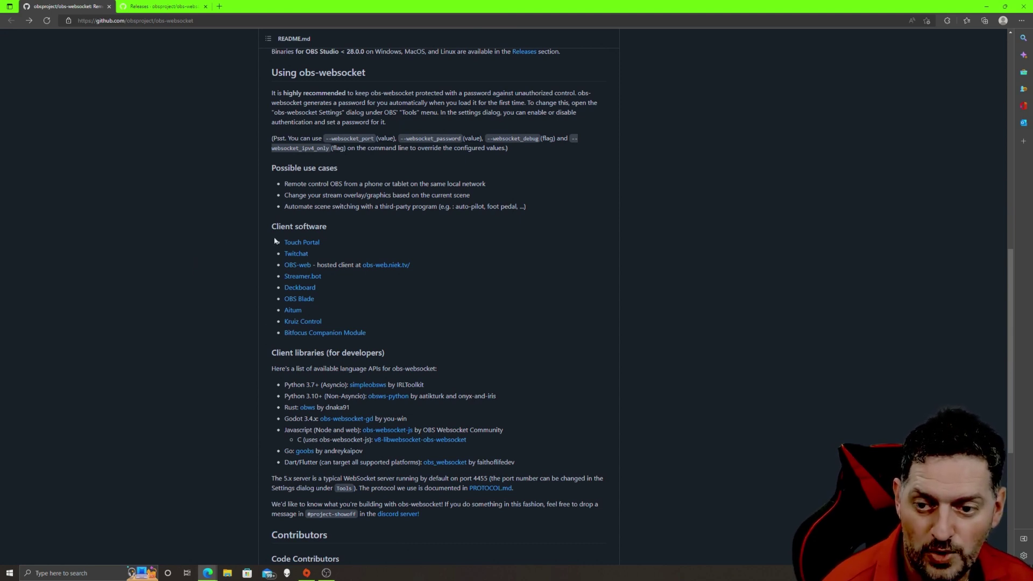
click(310, 243)
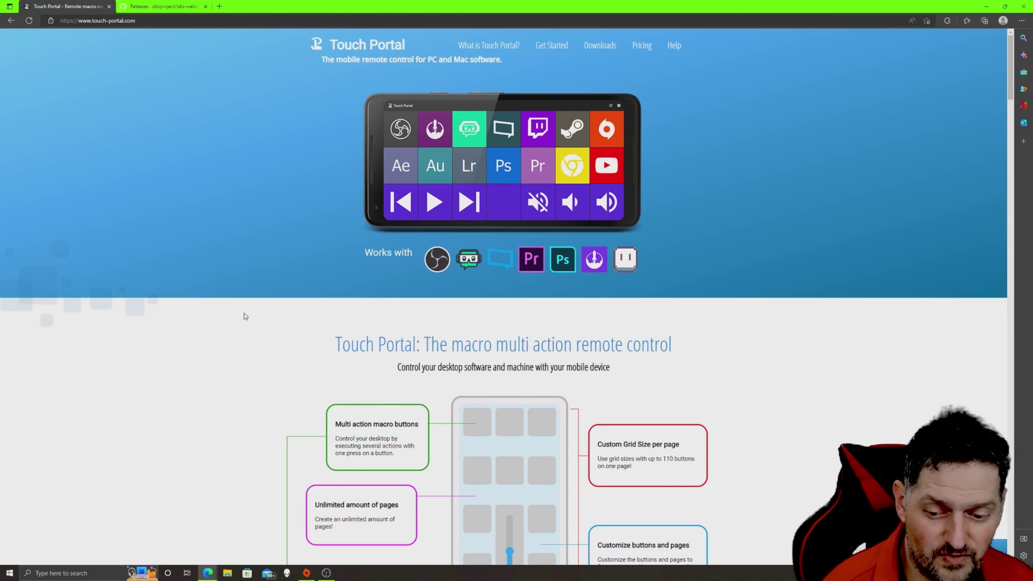
- Scroll through Touch Portal's integrations and plug-ins, then go to Downloads > Touch Portal
scroll(245, 314, down, 10)
scroll(165, 311, down, 1)
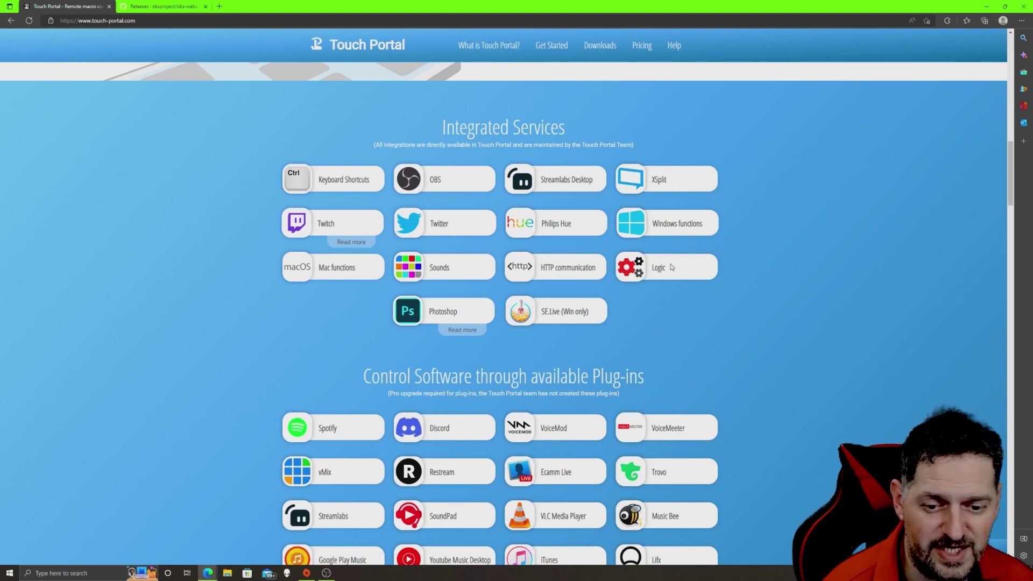
scroll(206, 308, down, 5)
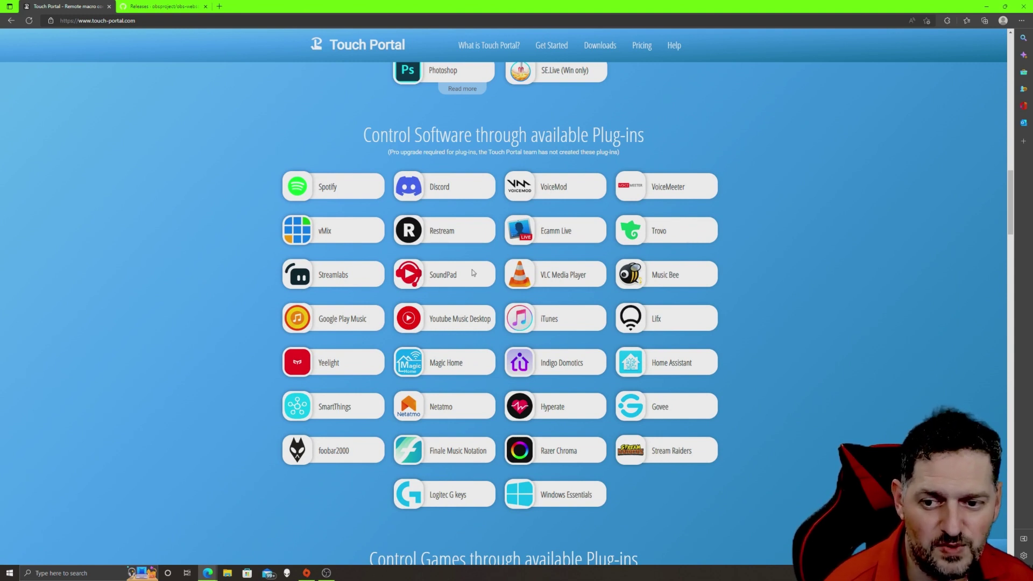
scroll(322, 143, down, 6)
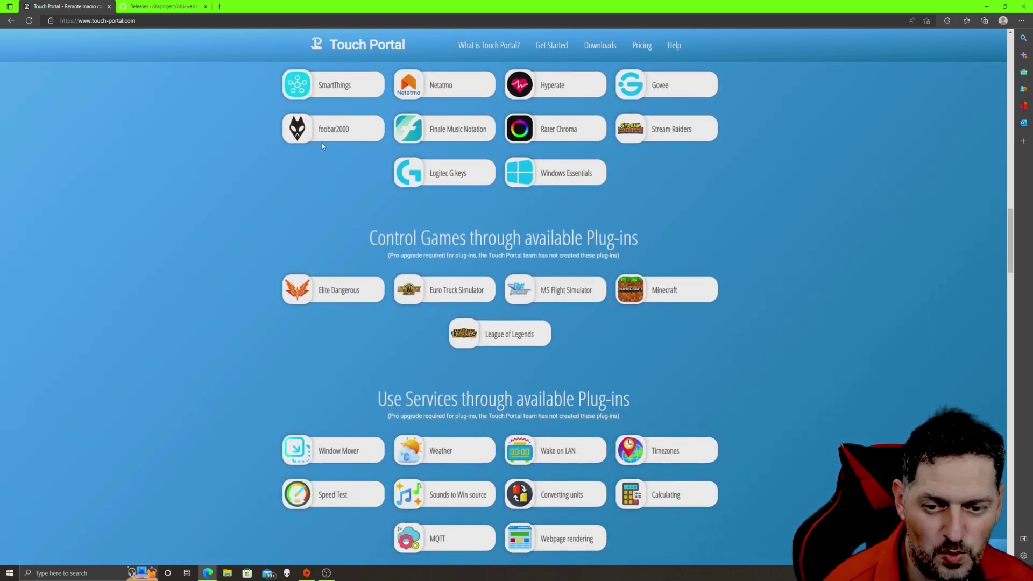
scroll(321, 143, down, 15)
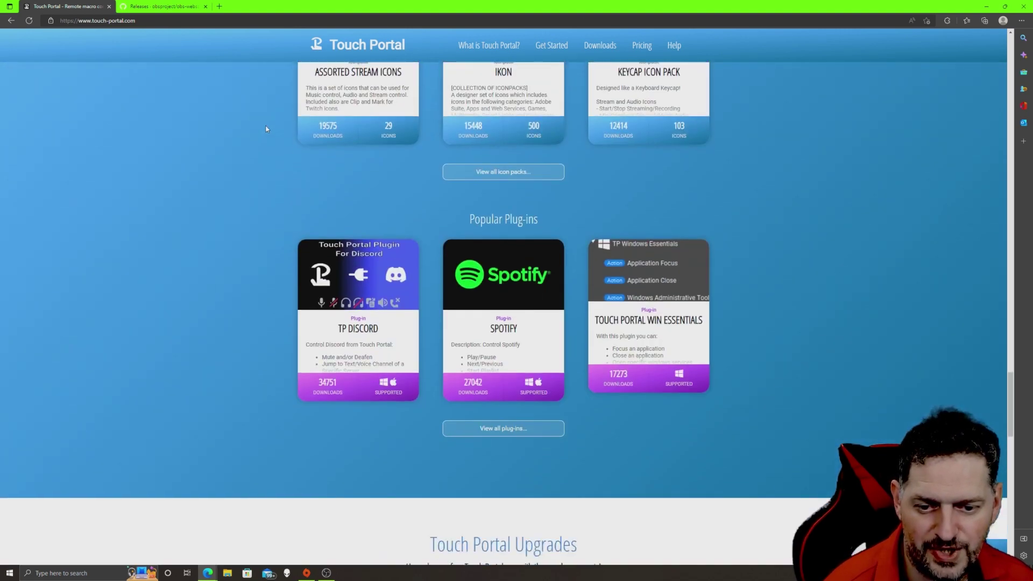
scroll(265, 128, down, 7)
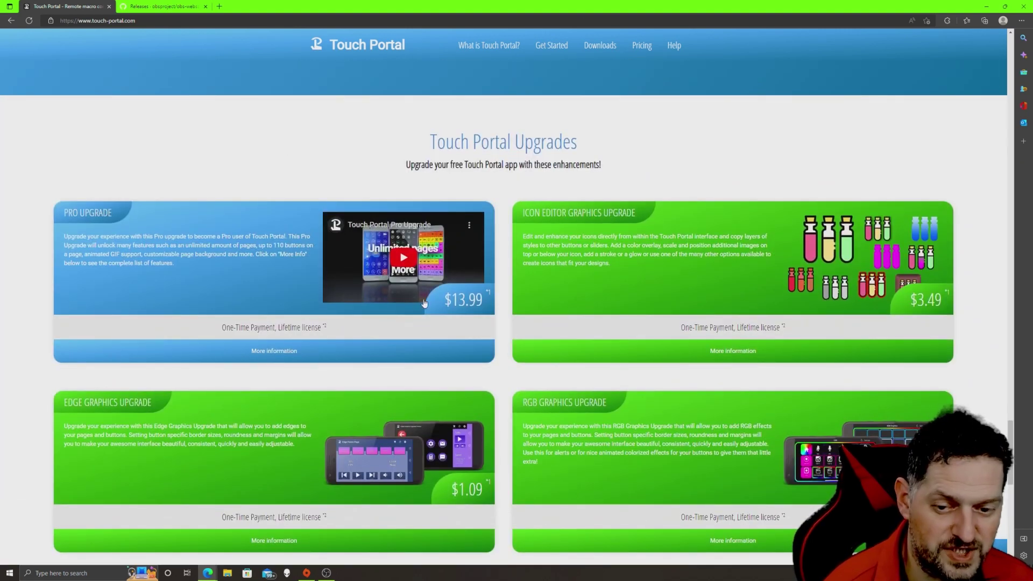
key(Home)
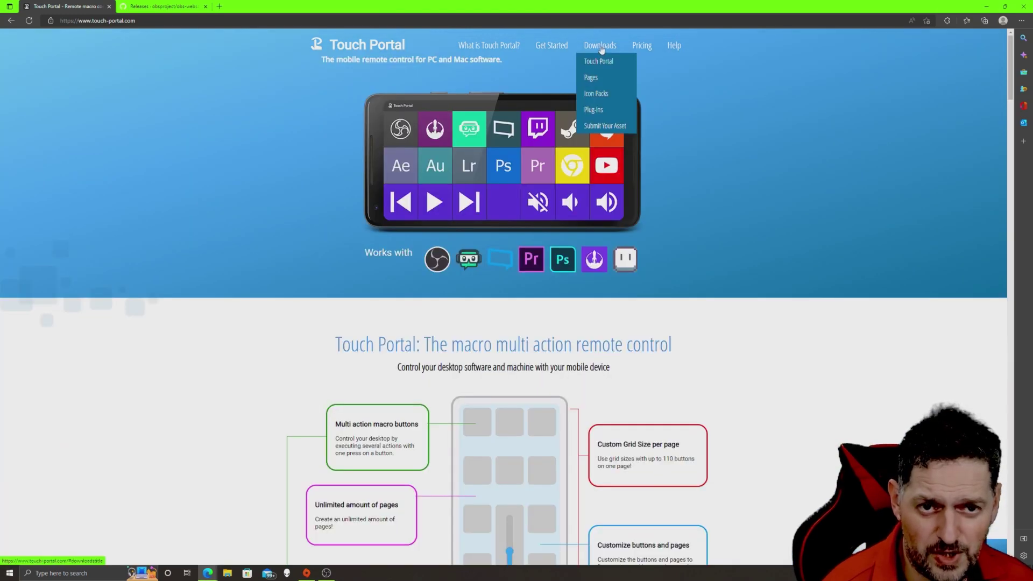
click(601, 50)
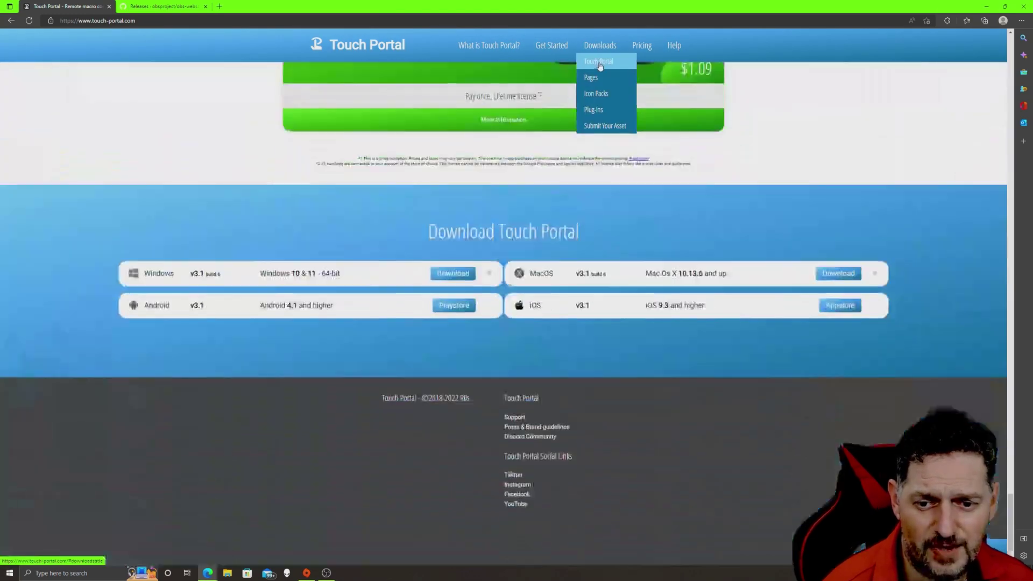
- Download the Touch Portal Windows installer and run it, accepting the licence agreement
click(454, 274)
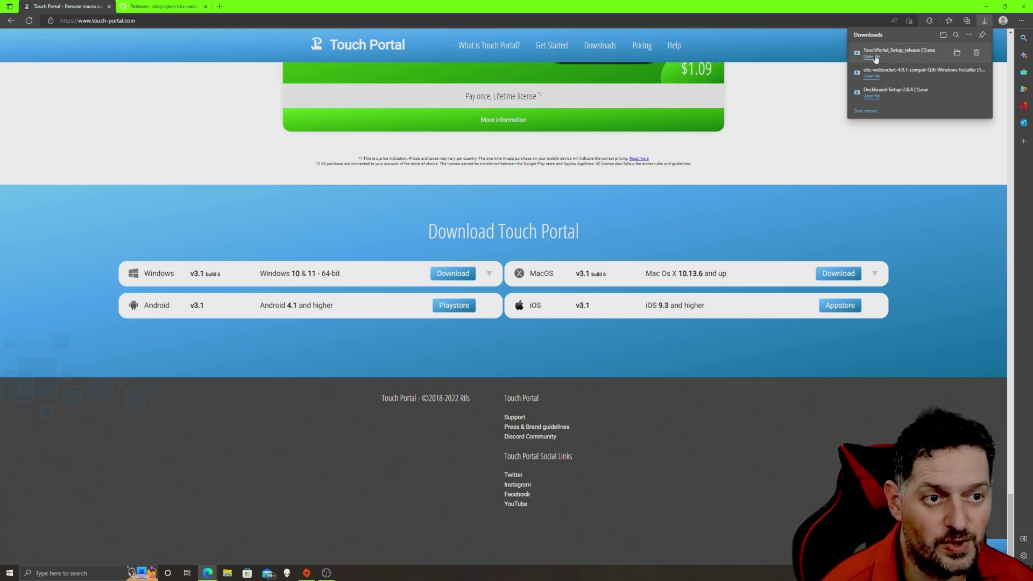
click(872, 53)
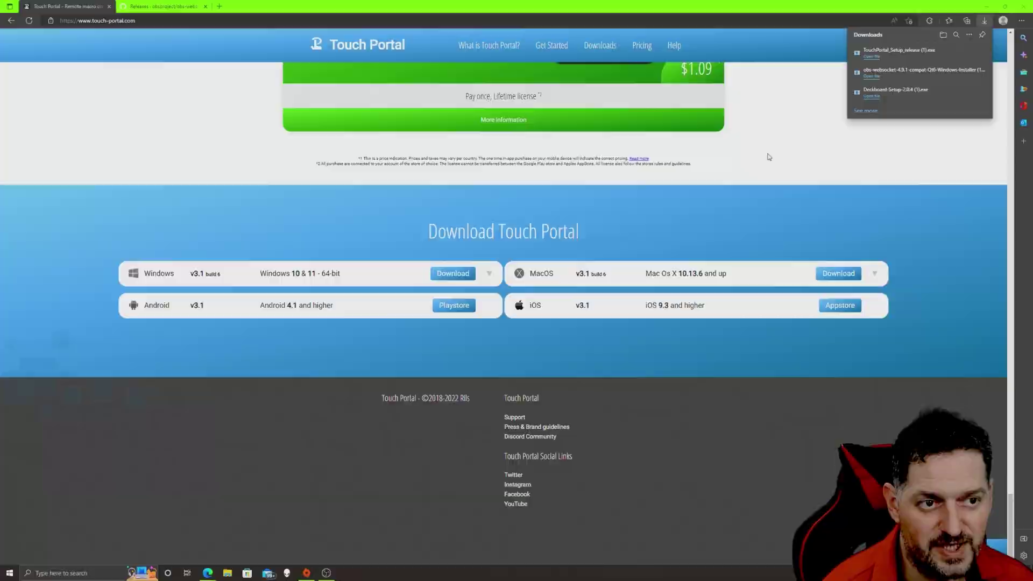
click(463, 344)
click(447, 341)
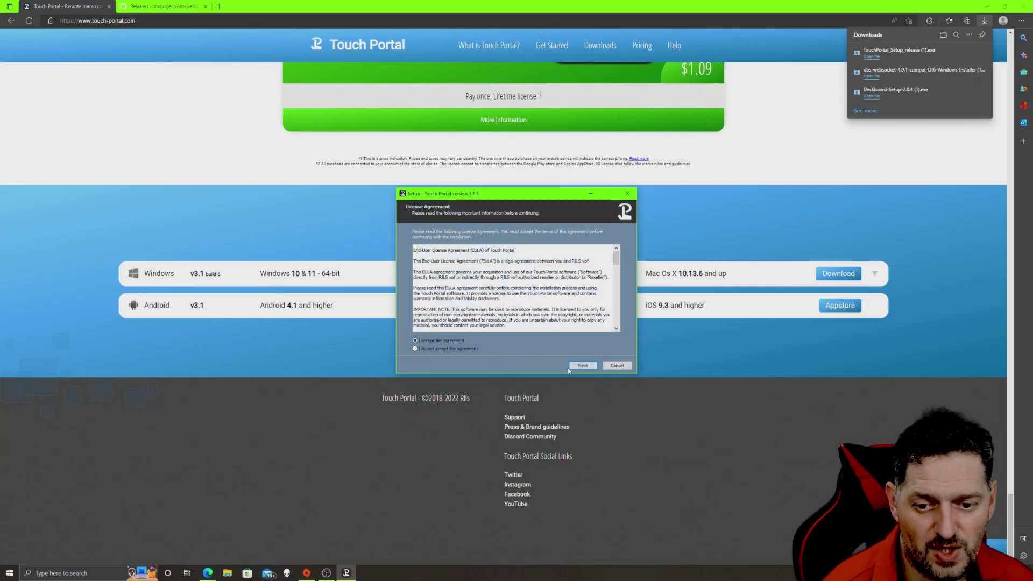
click(584, 366)
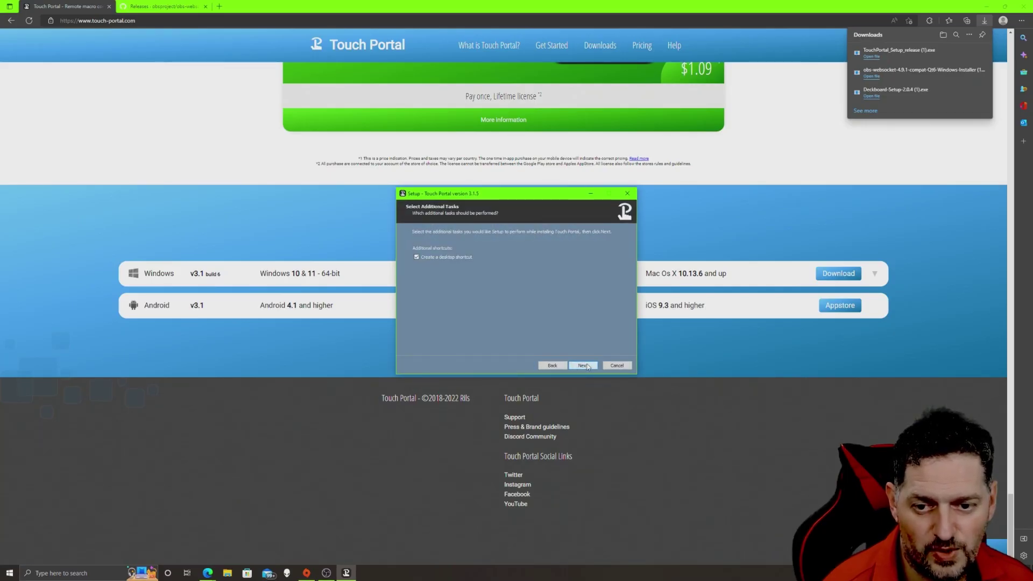
click(584, 365)
click(584, 365)
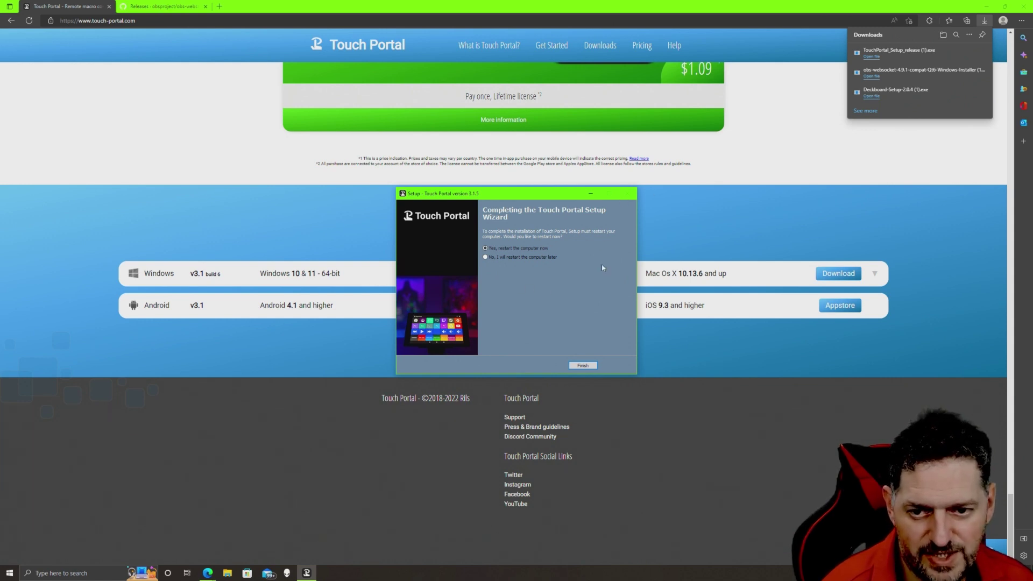
- Finish setup restarting later, open Touch Portal's OBS connection settings beside OBS's Tools menu
click(595, 365)
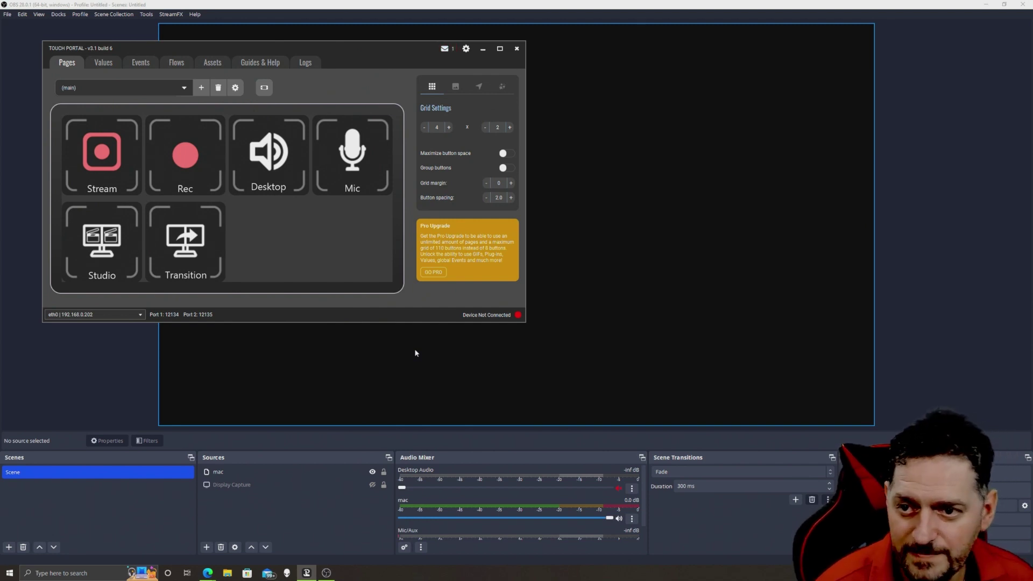
click(467, 50)
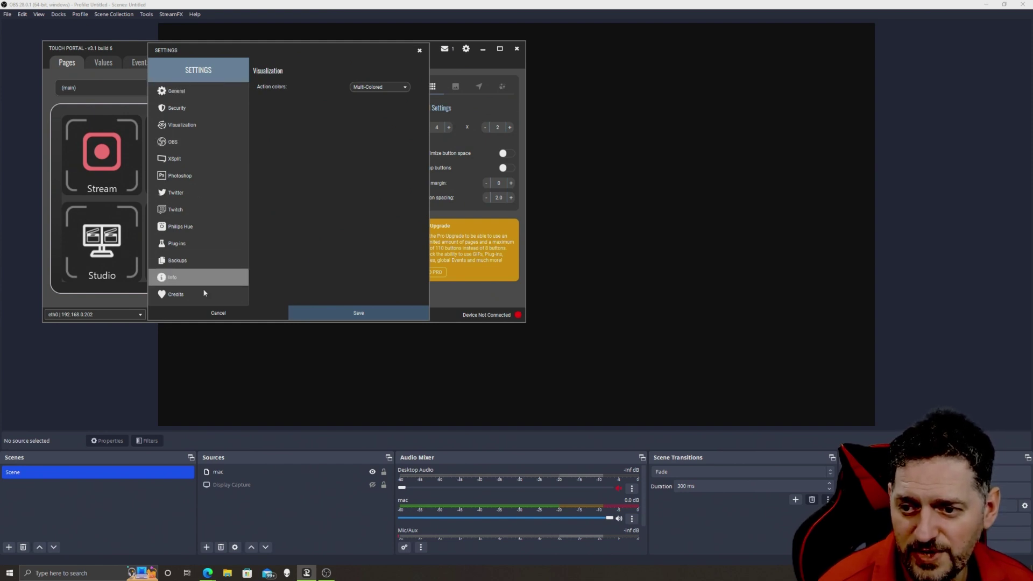
click(172, 142)
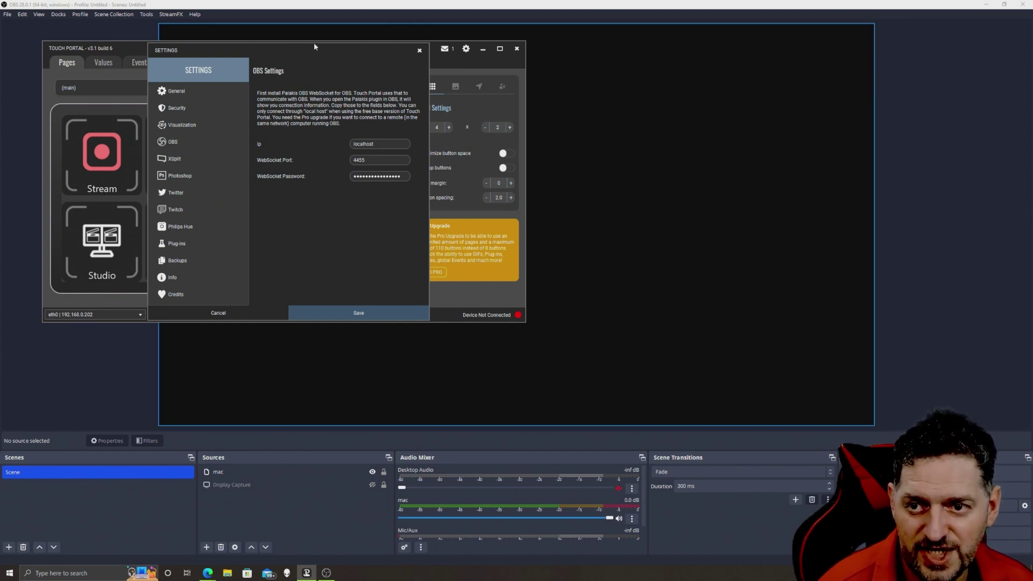
drag(338, 51, 817, 108)
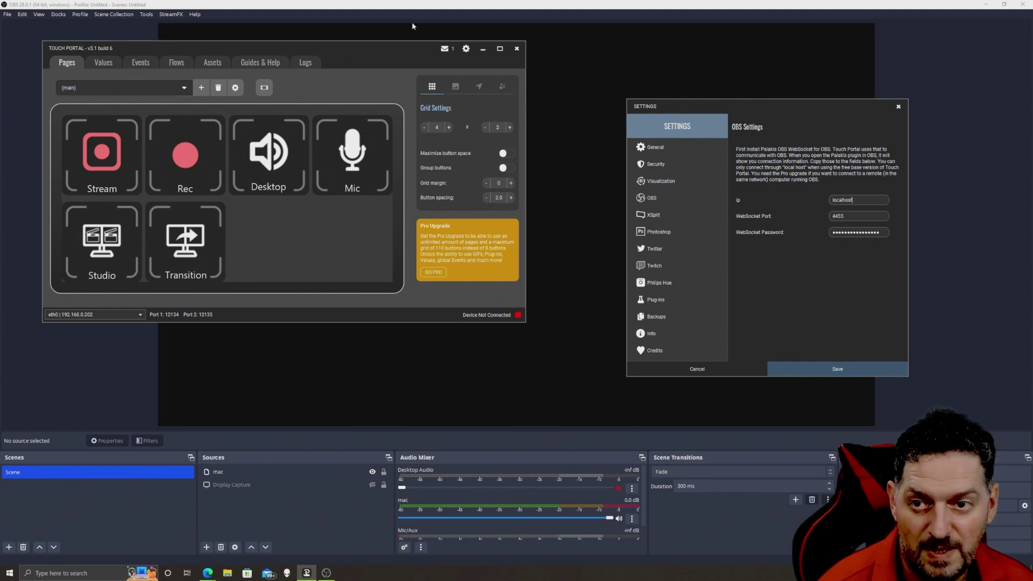
click(147, 14)
- Open OBS's obs-websocket settings and its connect info, arranging both windows aside
click(178, 63)
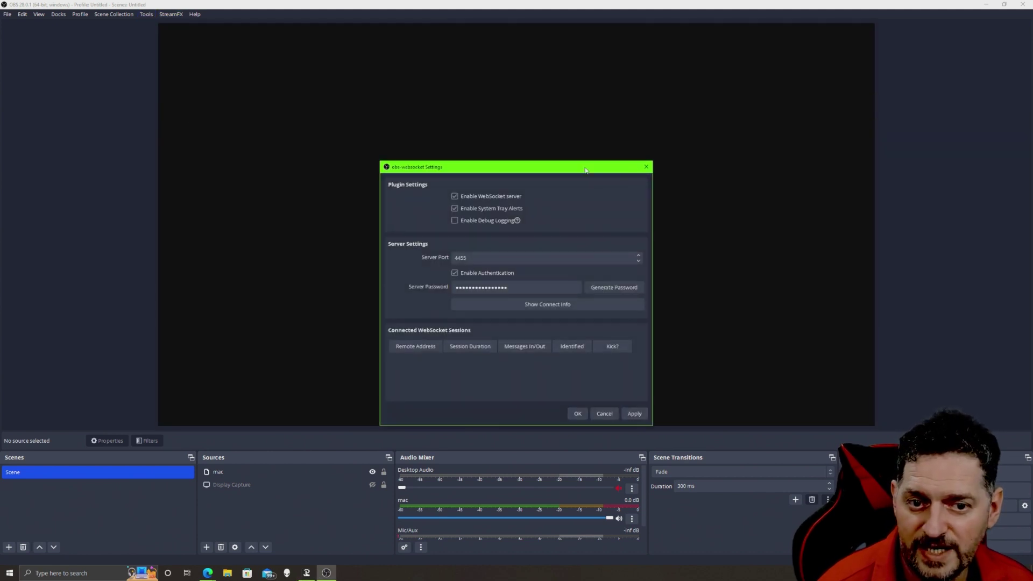
drag(586, 170, 231, 75)
click(192, 209)
drag(529, 192, 388, 49)
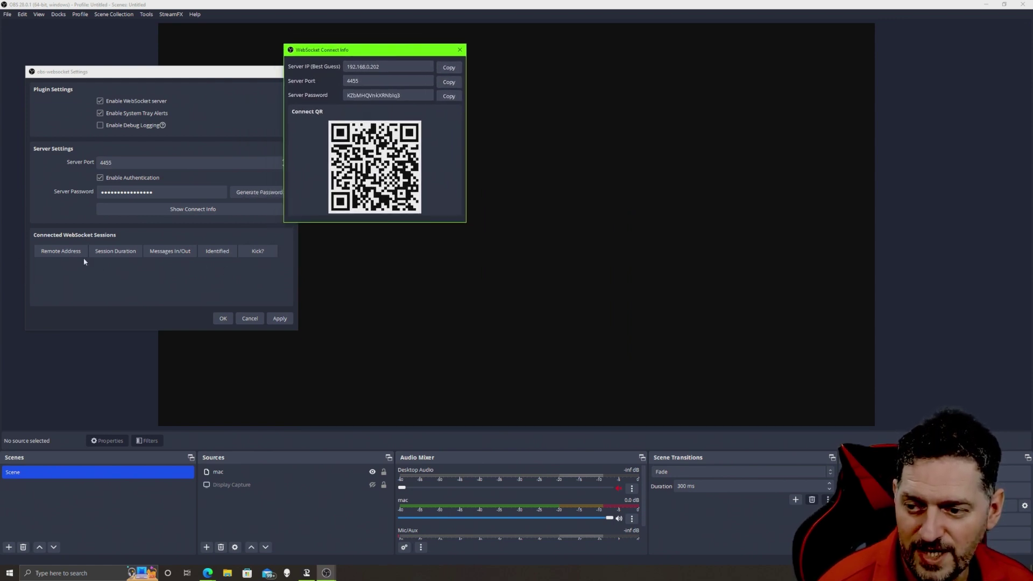
- Copy the server password into Touch Portal's WebSocket Password field and save the connection
click(307, 573)
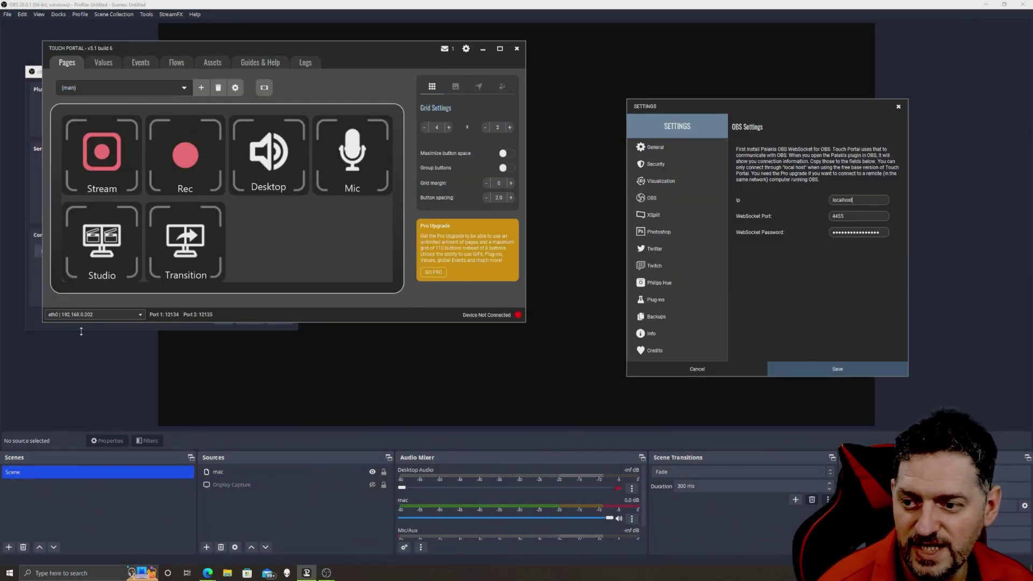
click(37, 321)
click(250, 195)
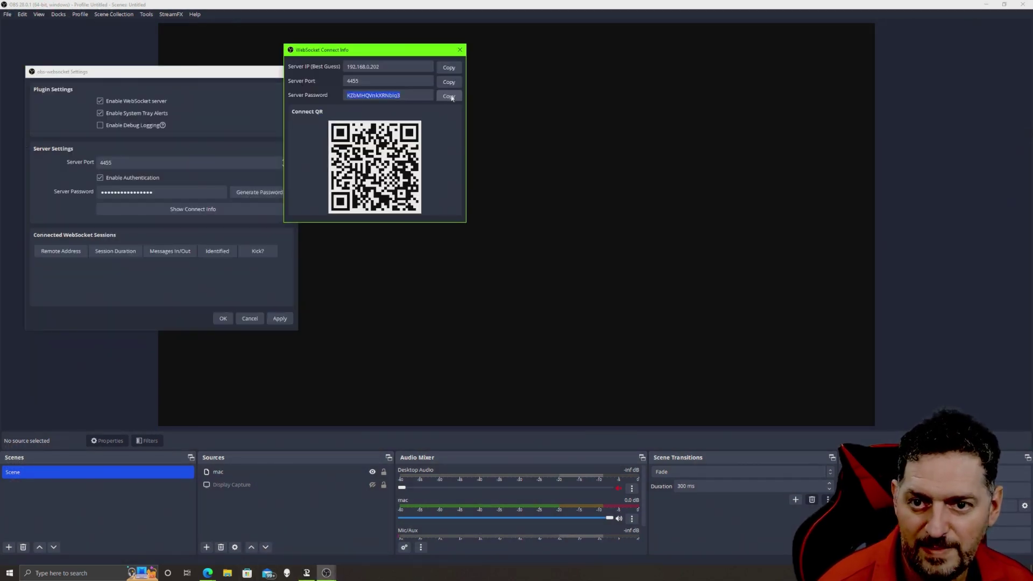
key(alt+Tab)
click(886, 232)
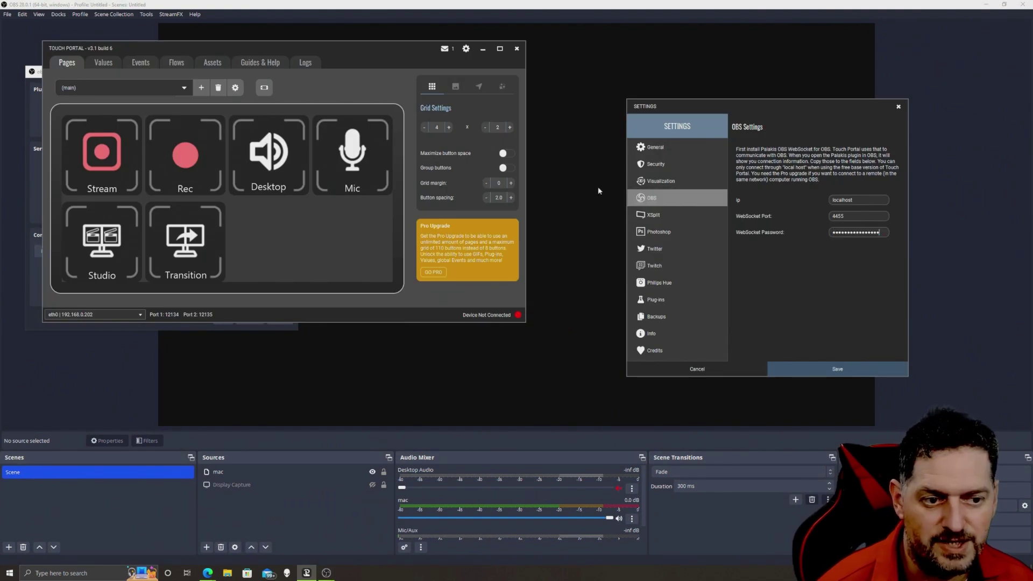
click(838, 369)
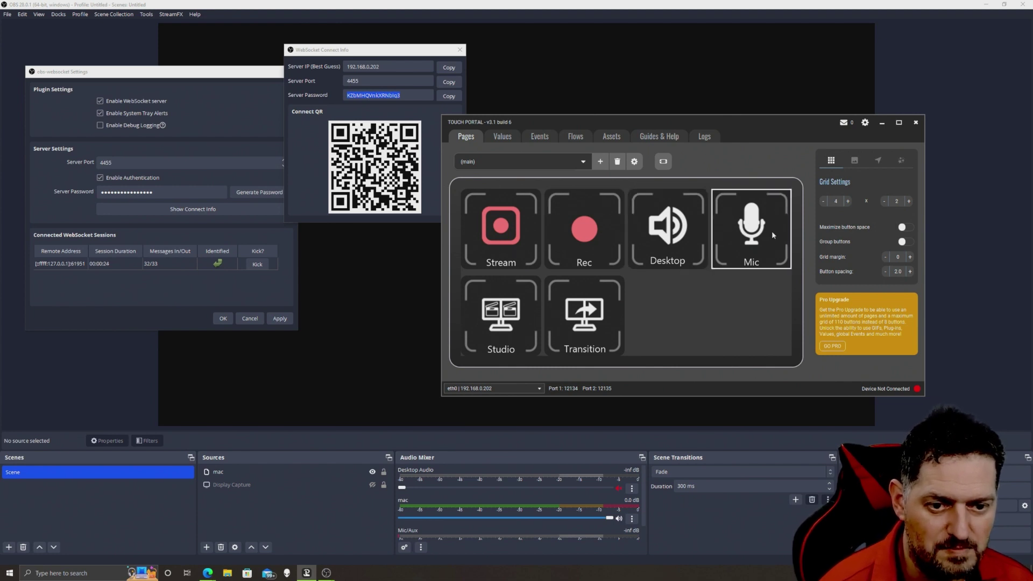
- Browse Touch Portal's Values, Events, Flows, Assets, Guides & Help and Logs sections
click(500, 138)
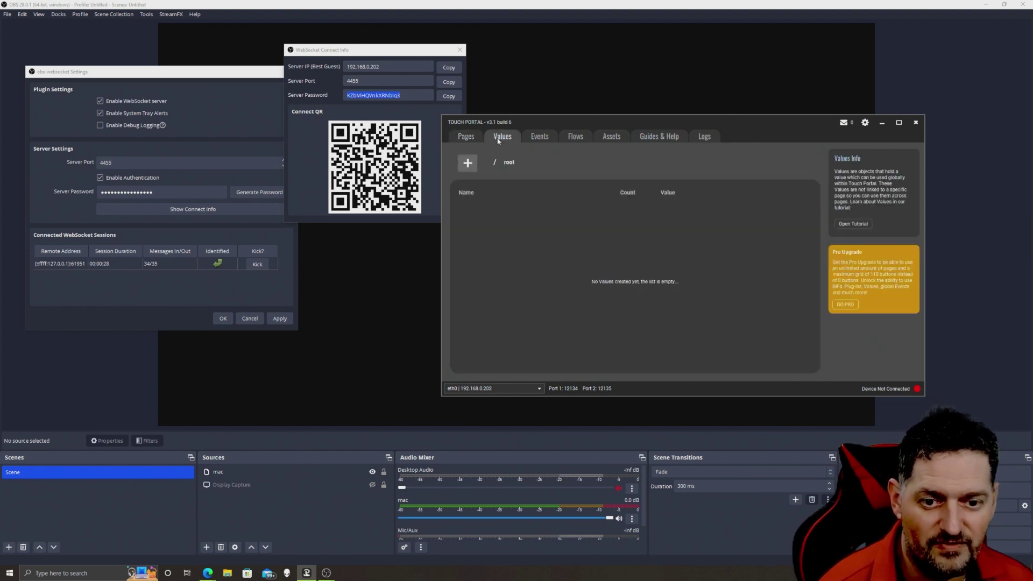
click(472, 164)
click(528, 140)
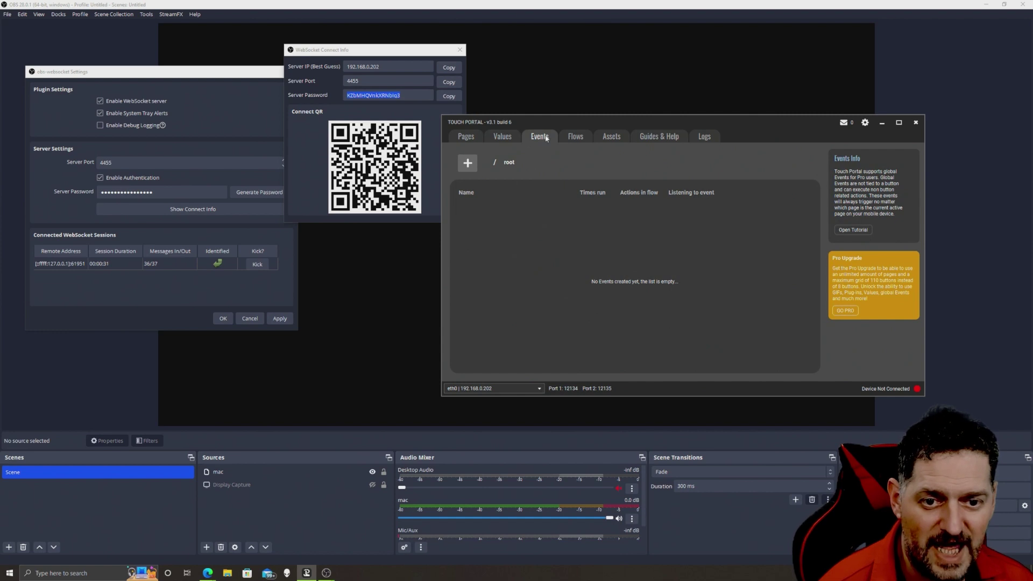
click(577, 138)
click(611, 137)
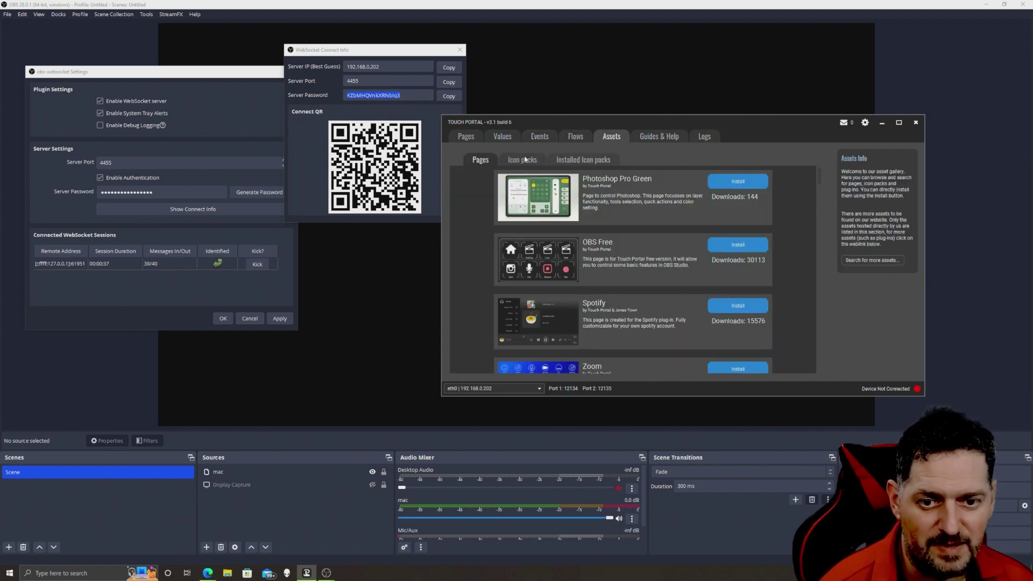
scroll(635, 308, down, 4)
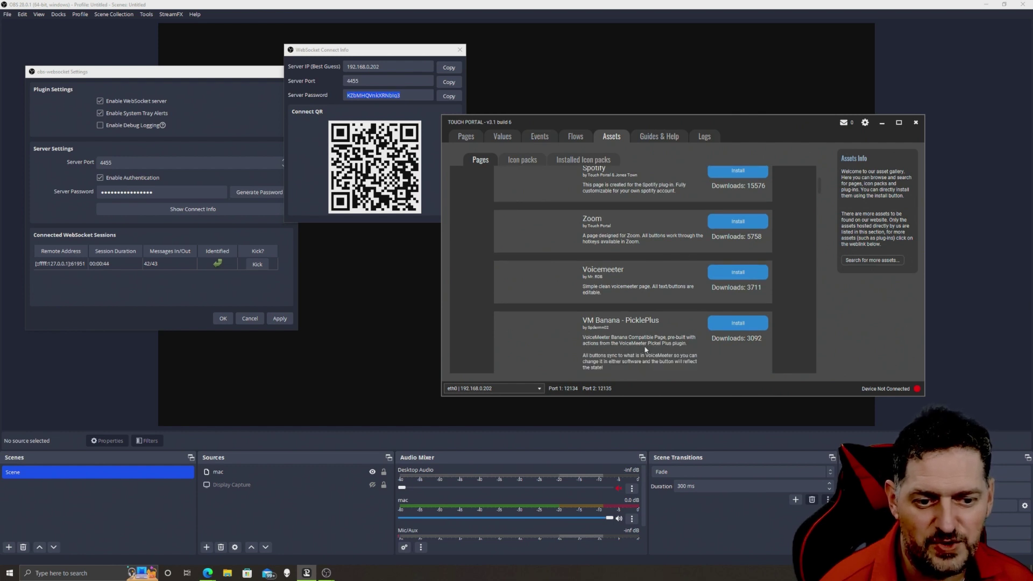
scroll(646, 350, up, 2)
click(672, 137)
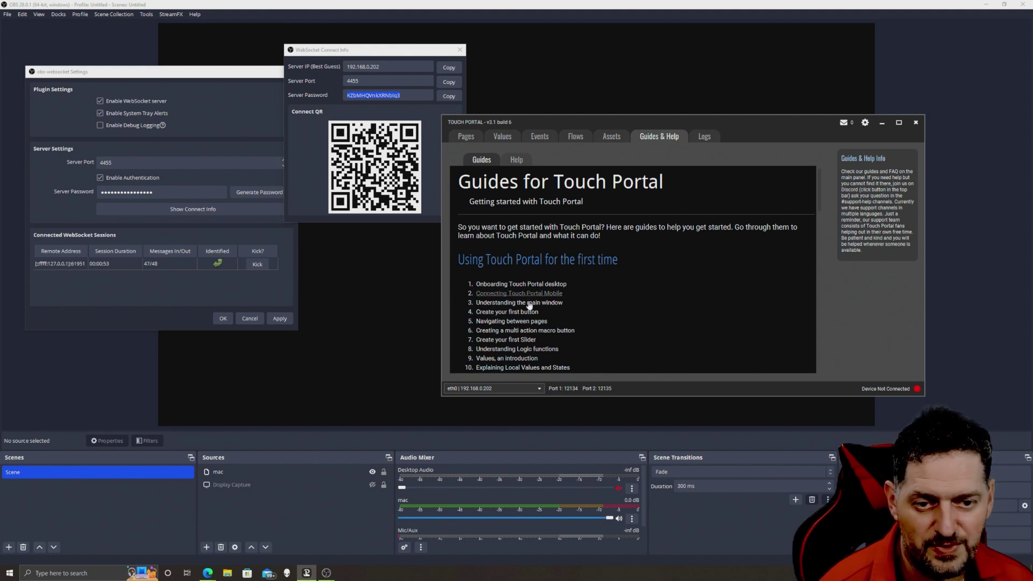
click(705, 137)
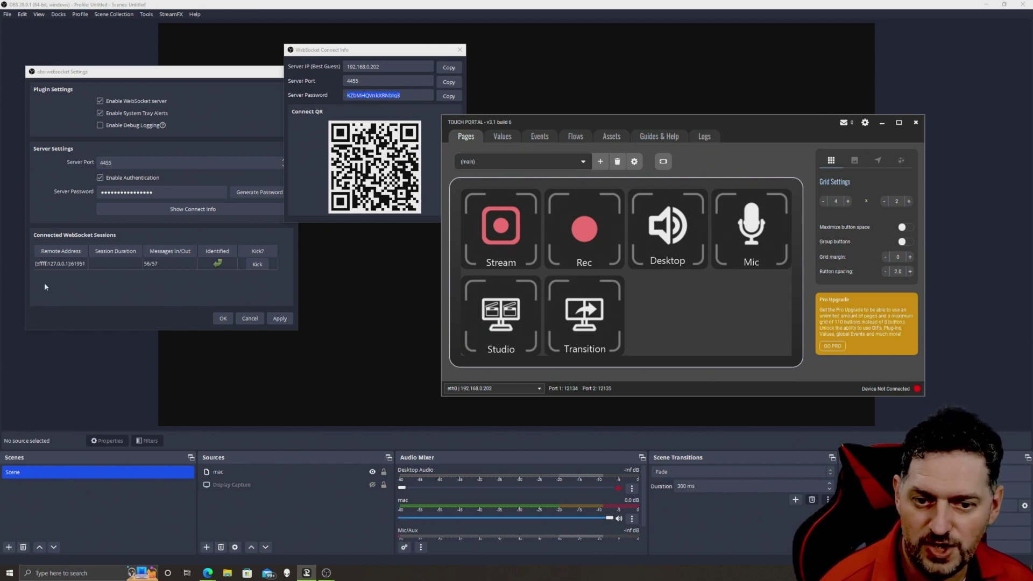
- Close Touch Portal, kick its session in obs-websocket Settings, and close the dialogs
click(916, 123)
key(Escape)
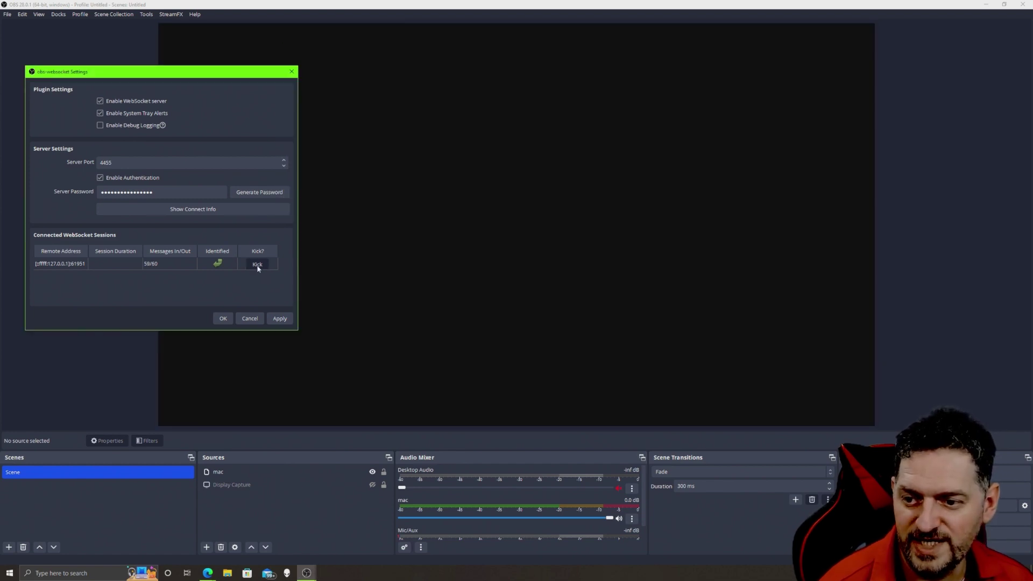
click(257, 265)
key(Escape)
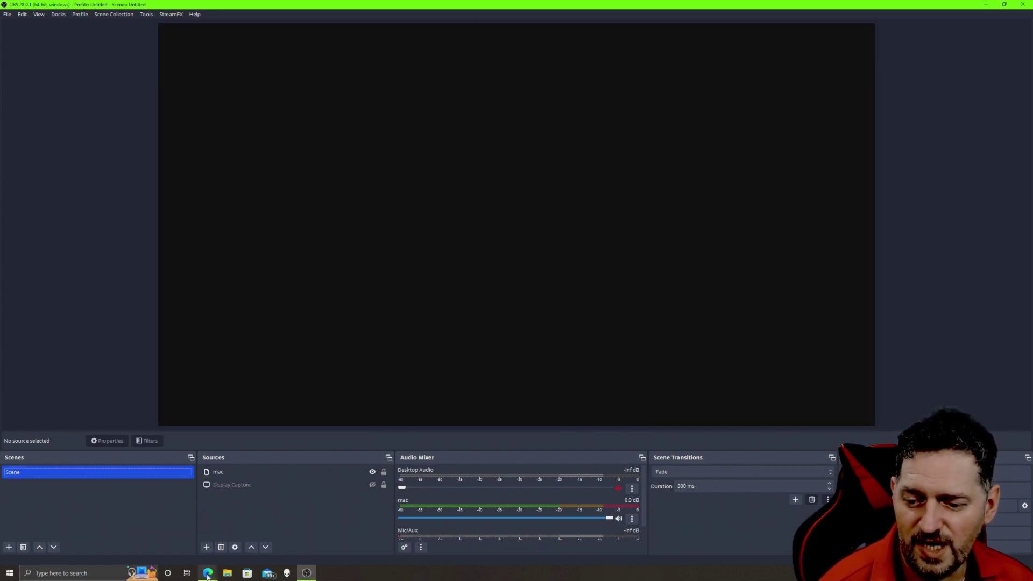
- Go from the obs-websocket release page in Edge to the Deckboard website
mouse_move(208, 575)
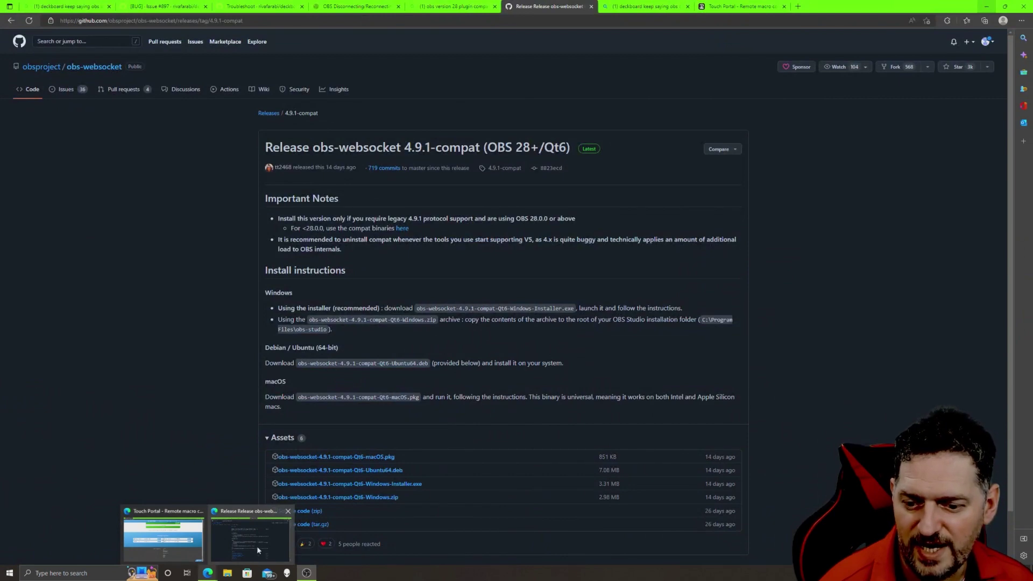
click(258, 550)
click(300, 290)
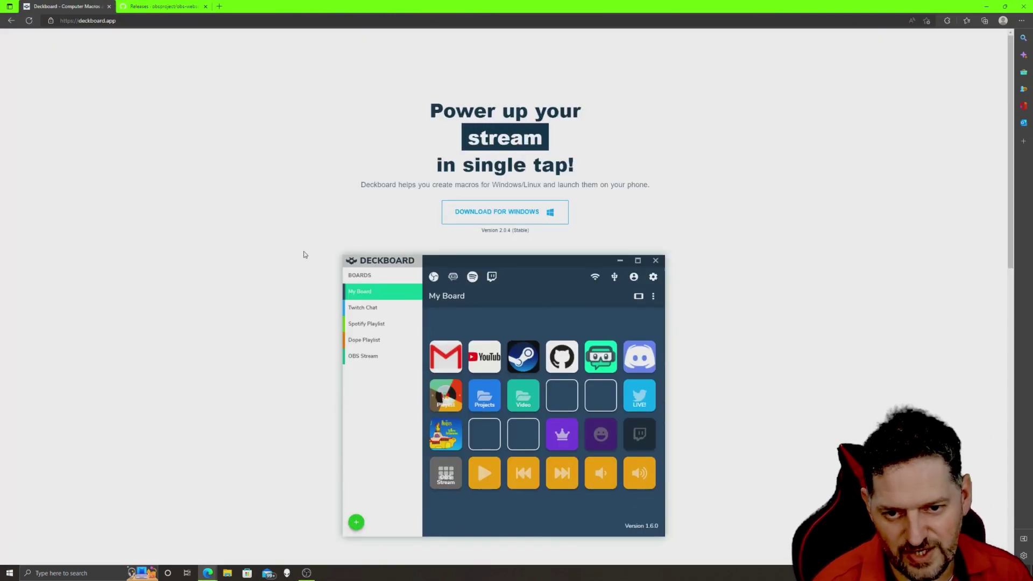
- Browse the Deckboard site, then move the Deckboard window to the centre over OBS
scroll(304, 226, down, 5)
scroll(249, 178, down, 4)
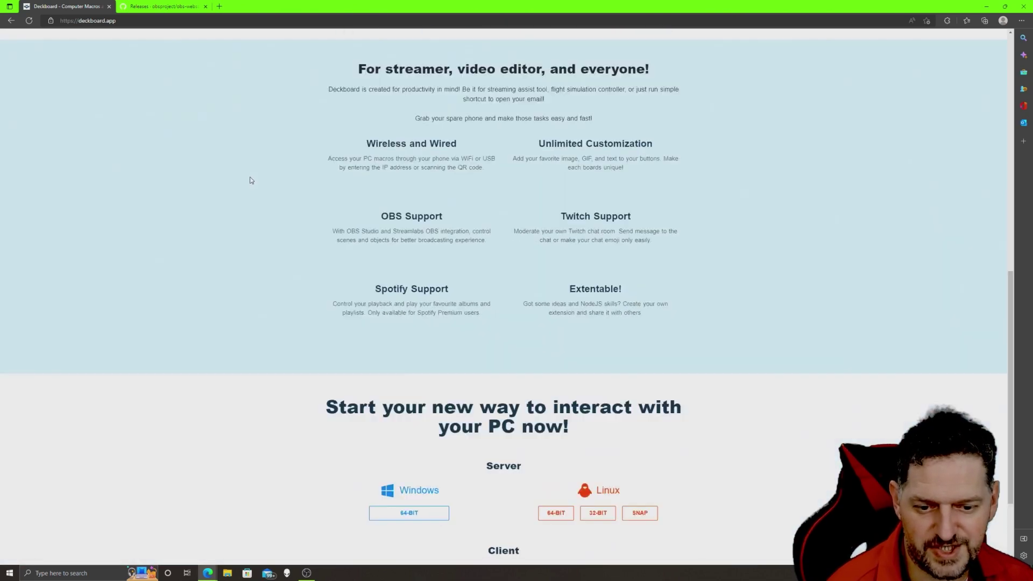
scroll(251, 173, up, 10)
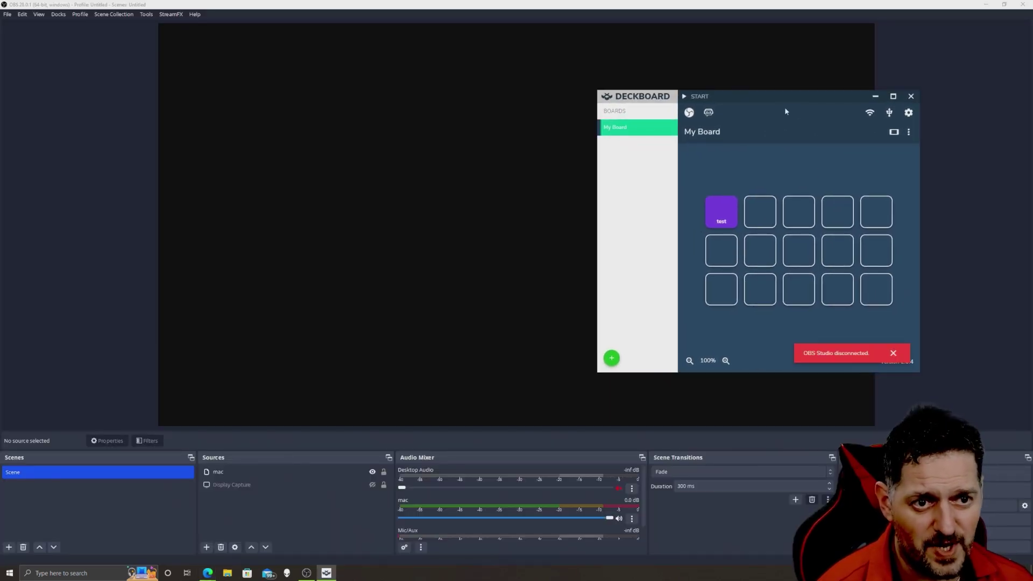
drag(785, 112, 577, 99)
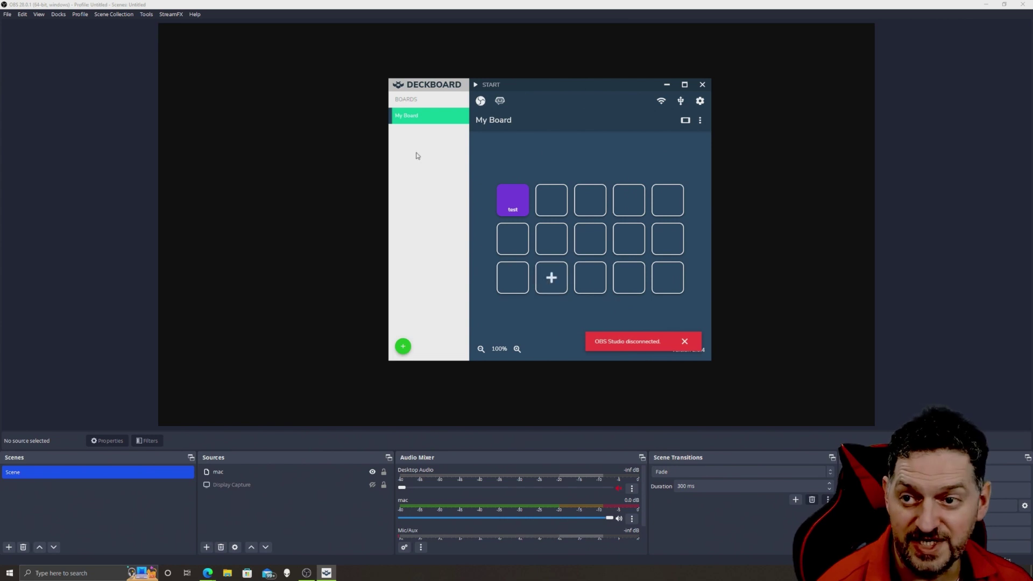
- Show Deckboard's OBS Studio connection settings beside OBS's obs-websocket Settings
click(700, 101)
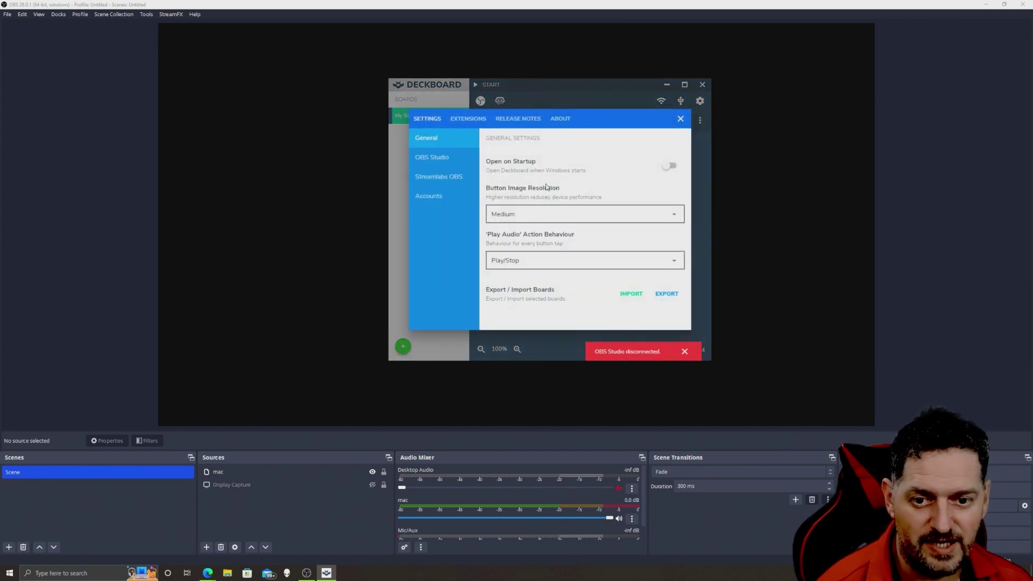
click(436, 160)
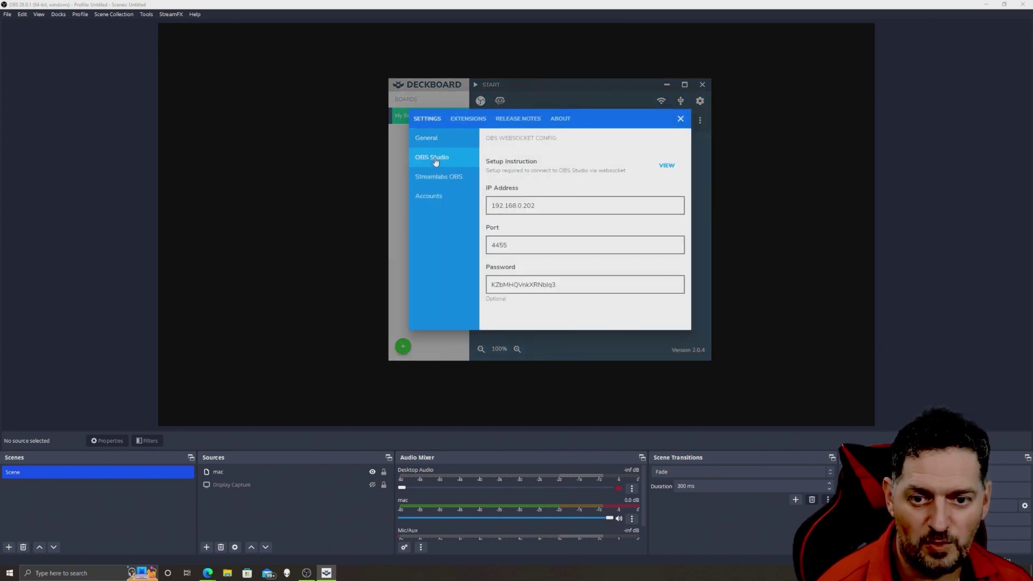
click(146, 14)
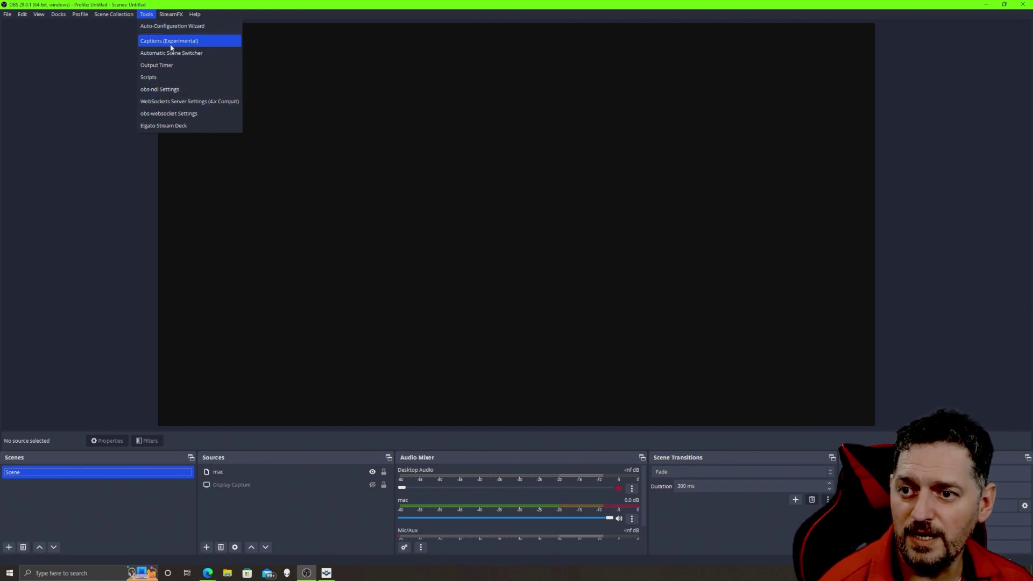
click(180, 112)
drag(507, 155, 152, 140)
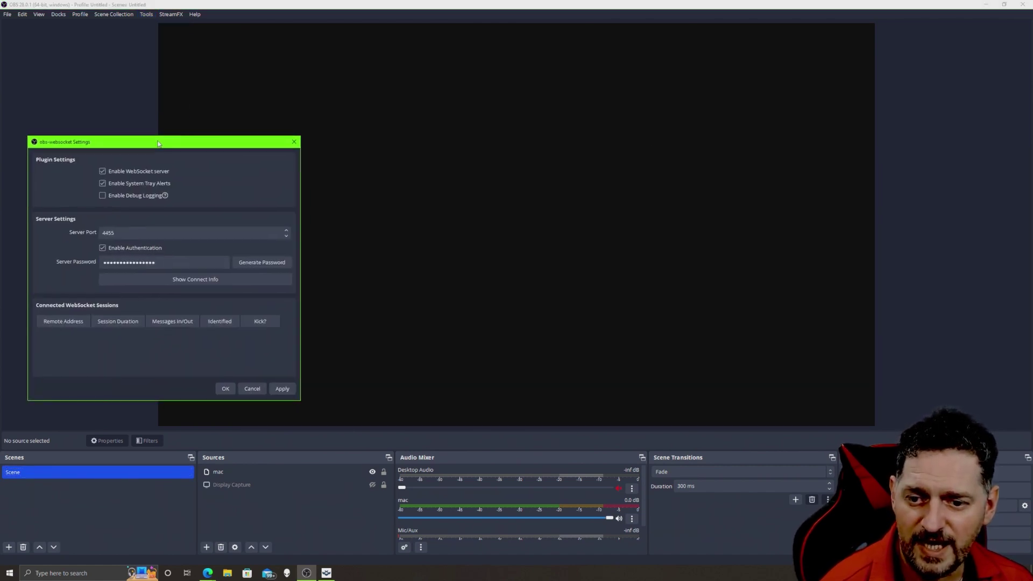
- Compare the websocket connect info with Deckboard's 192.168.0.202, port 4455 settings, then close both OBS windows
click(197, 278)
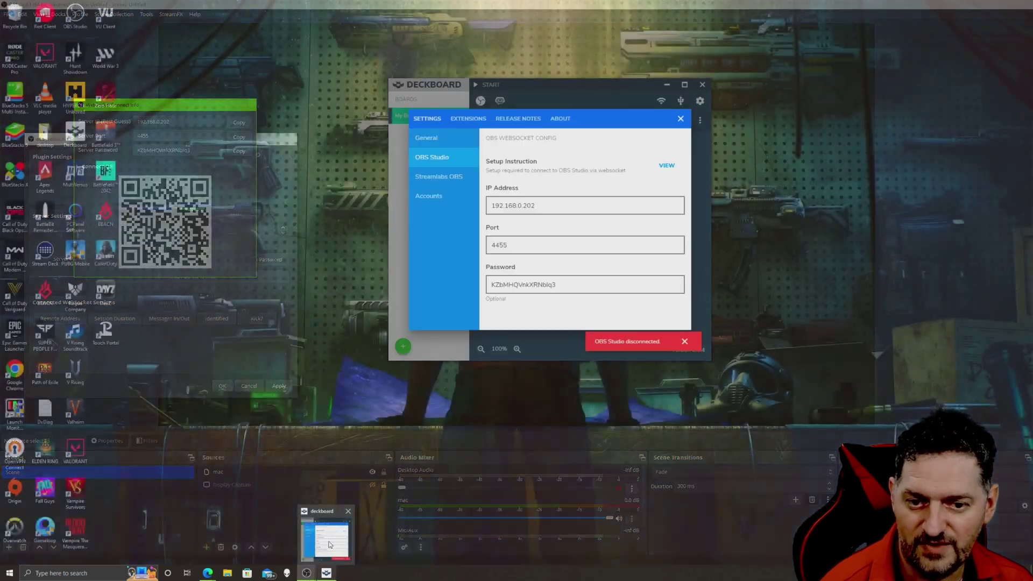
click(331, 538)
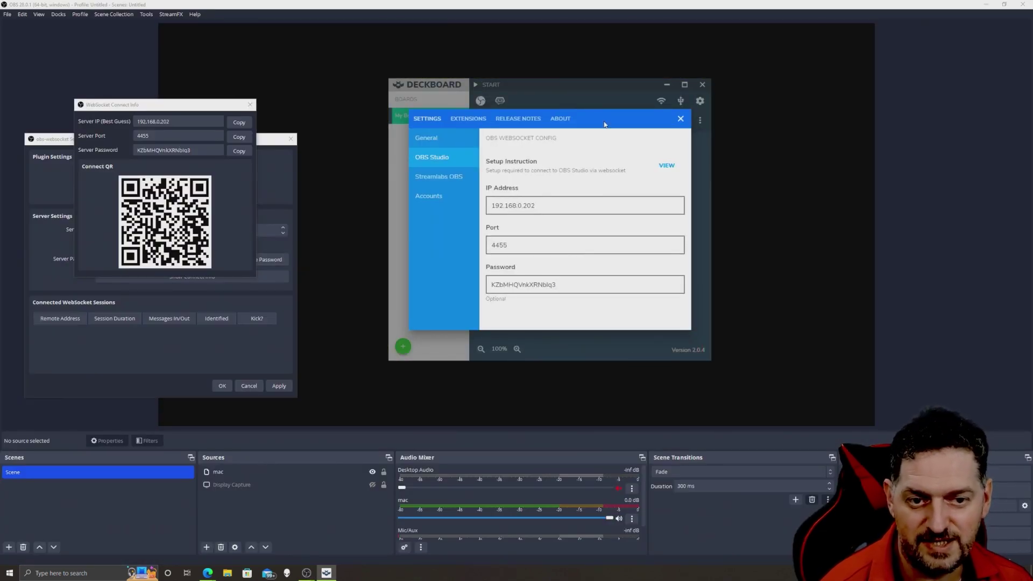
click(250, 106)
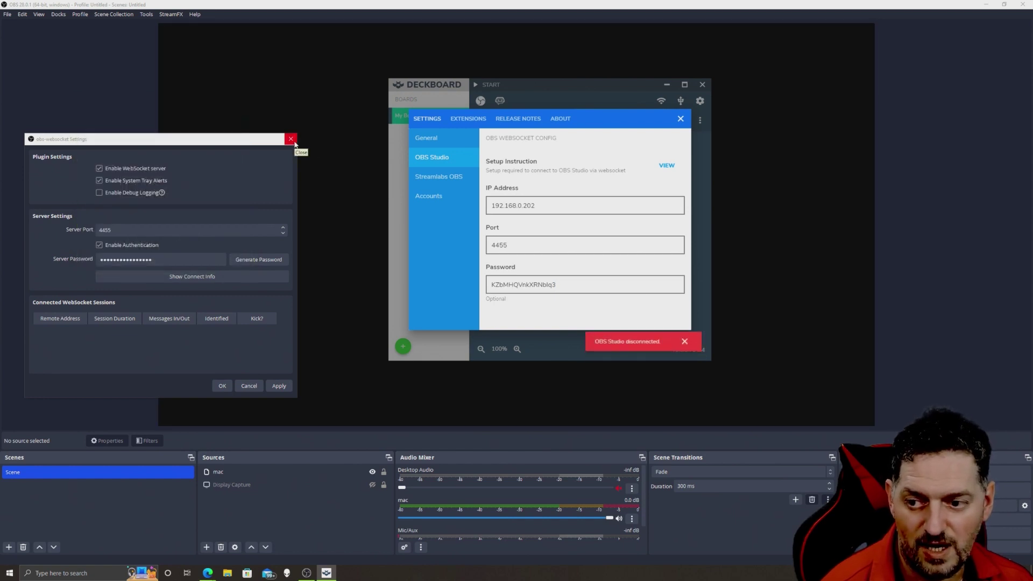
click(295, 145)
click(326, 573)
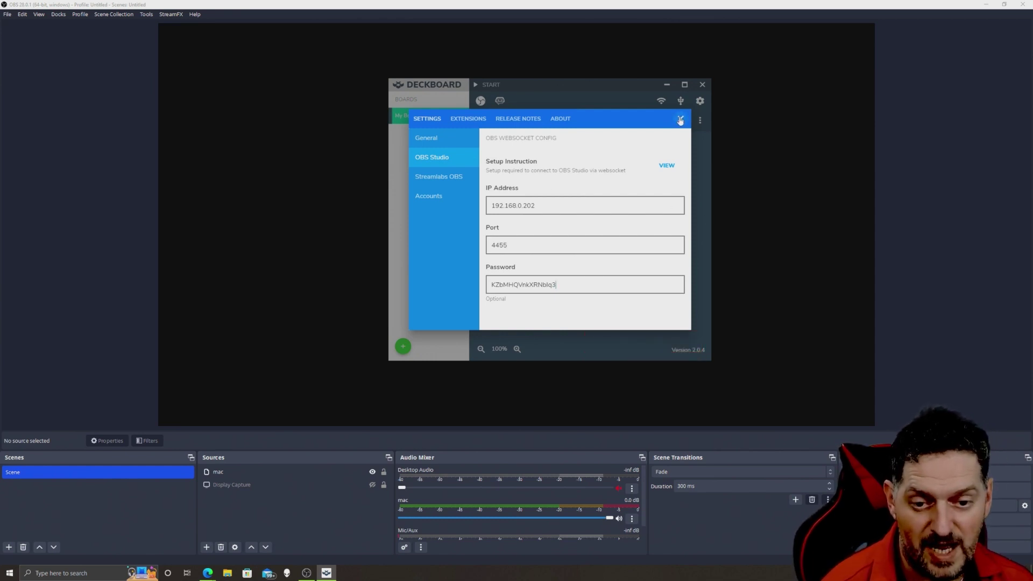
- Give OBS's 4.x Compat WebSockets server on port 4444 a new authentication password and save it
click(680, 120)
click(146, 14)
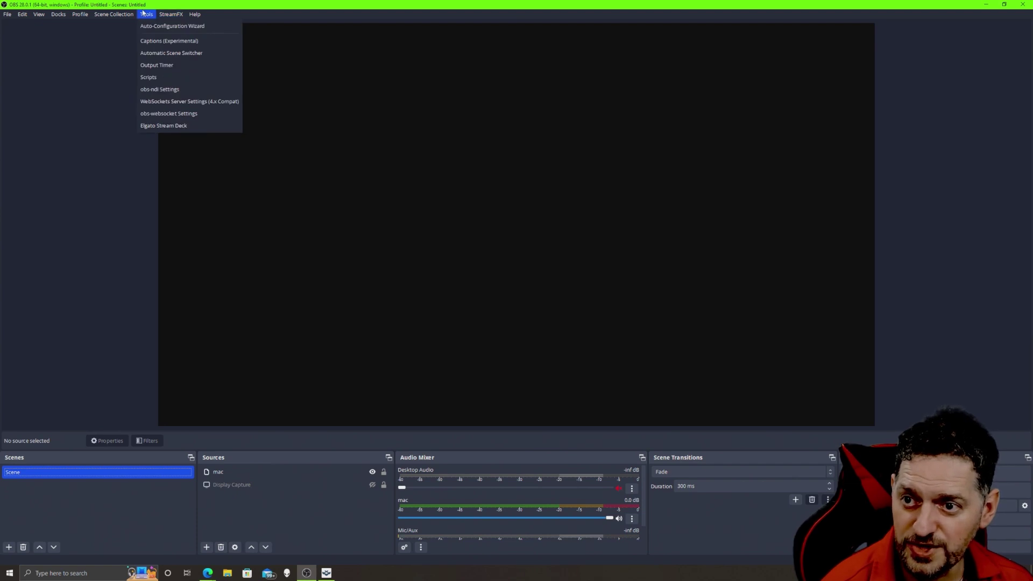
click(164, 102)
drag(531, 239, 274, 104)
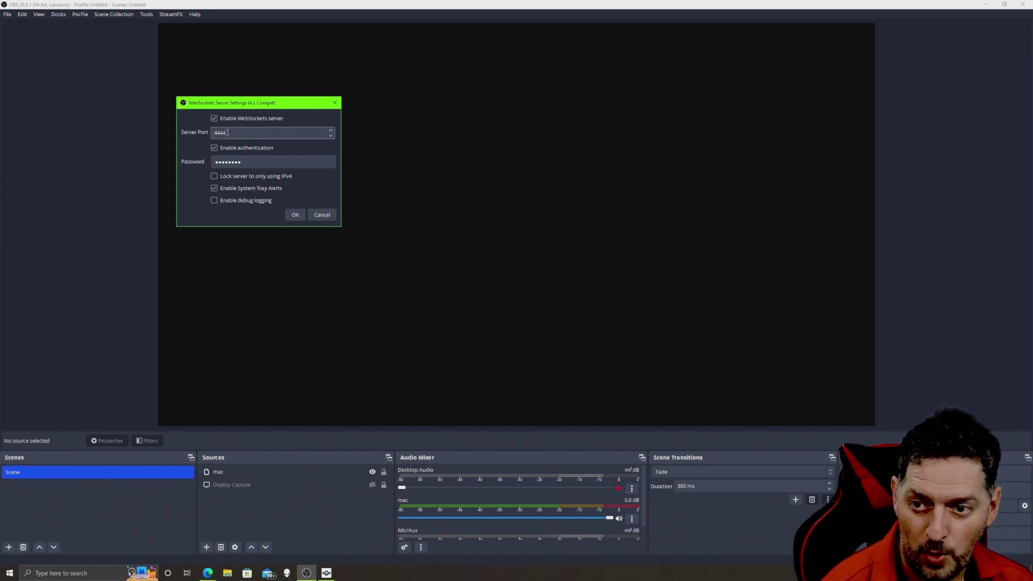
double_click(226, 162)
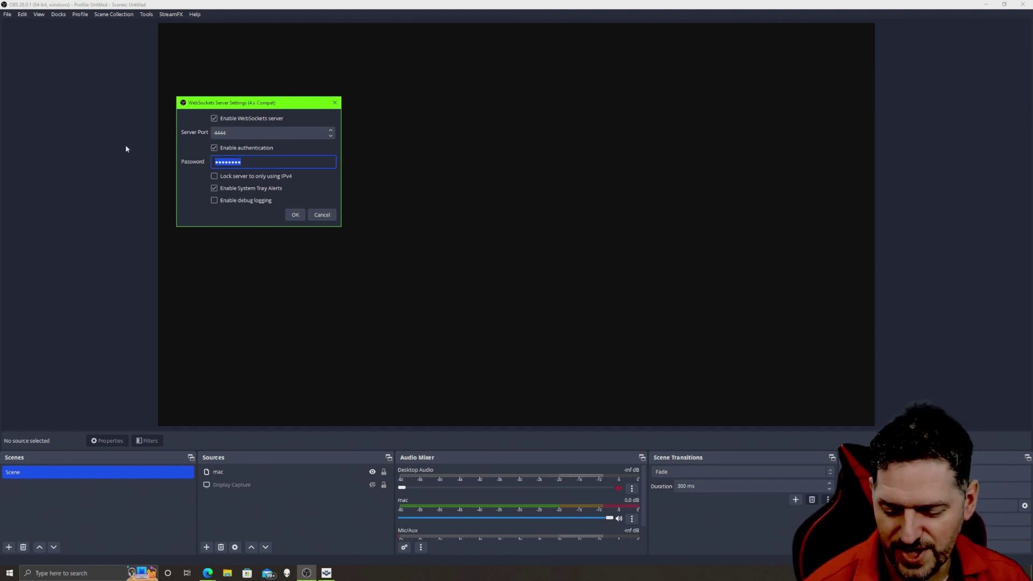
text(password1)
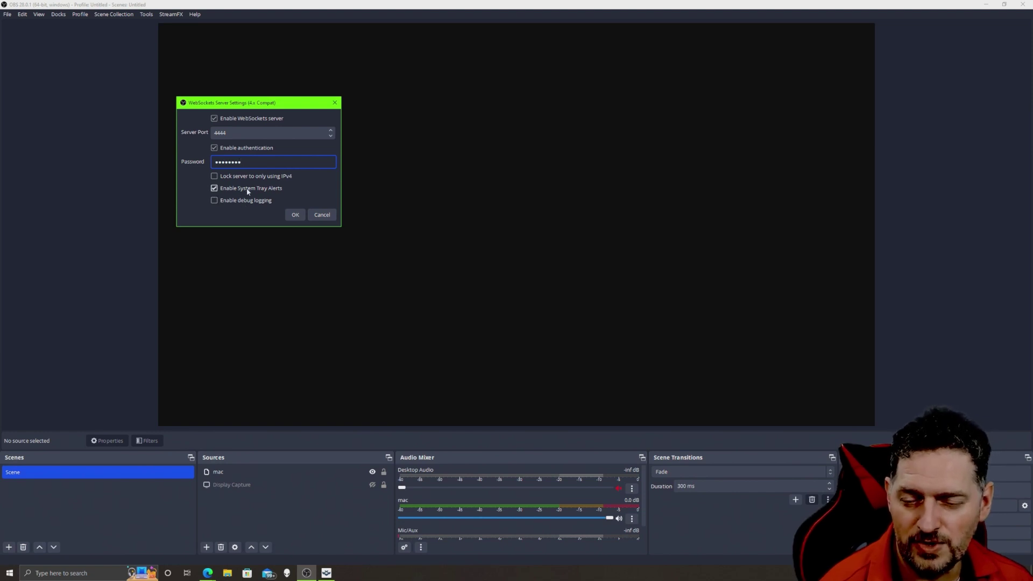
click(300, 216)
- Set Deckboard's OBS connection to port 4444 with no password, then begin a new board button
click(326, 573)
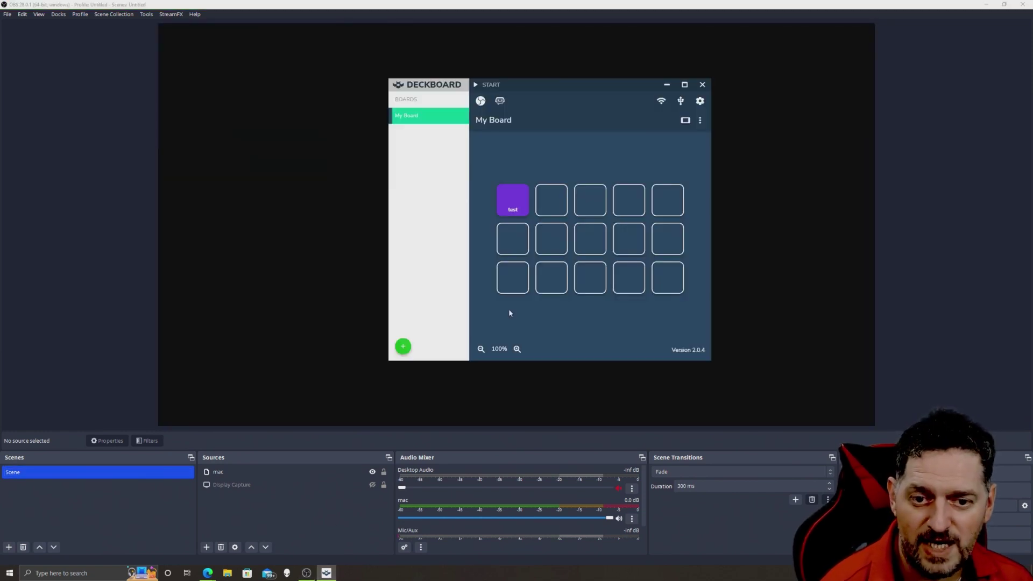
click(700, 101)
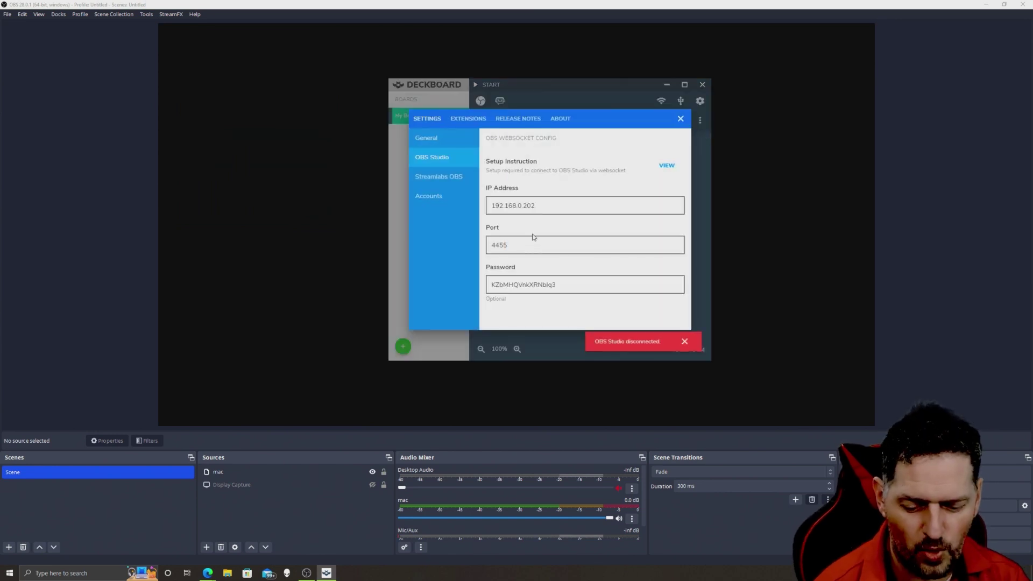
click(532, 237)
key(BackSpace)
key(BackSpace)
text(4)
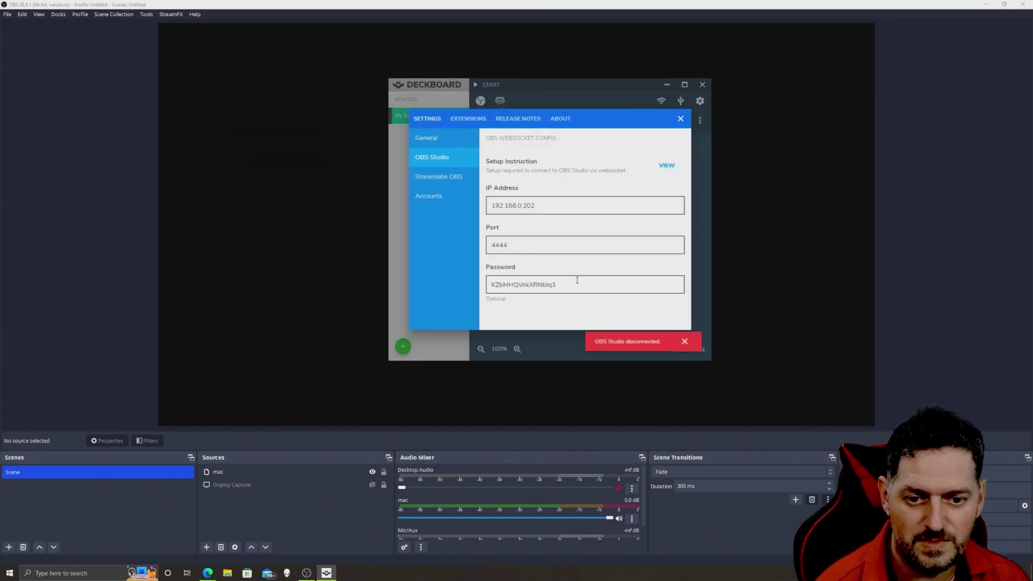
text(4)
key(Tab)
key(BackSpace)
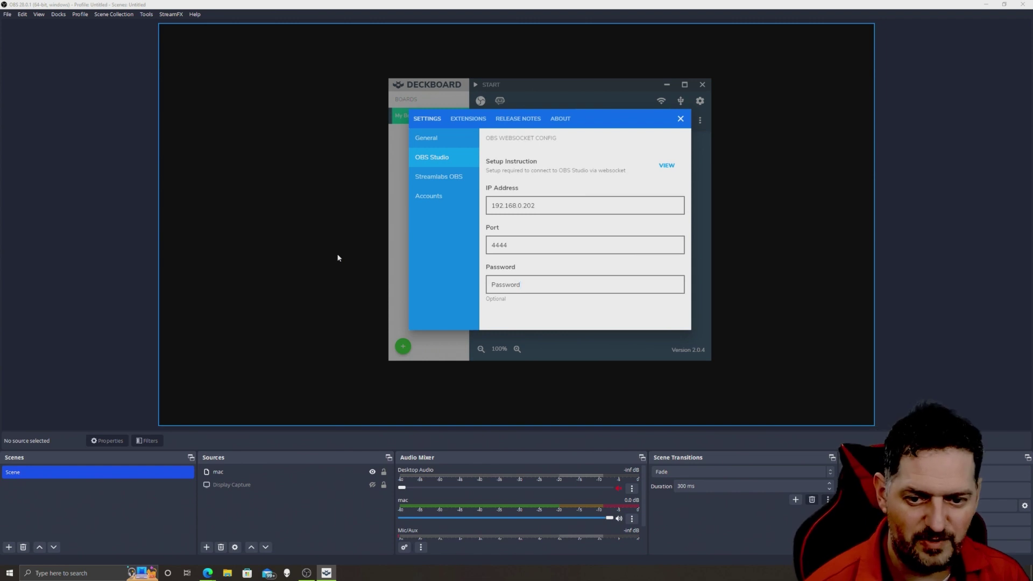
key(Escape)
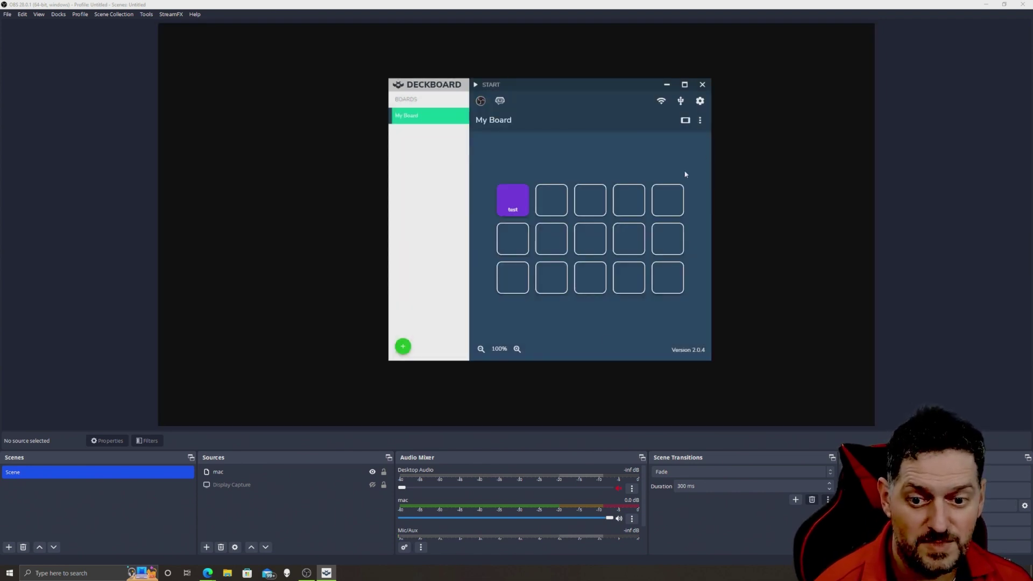
click(668, 200)
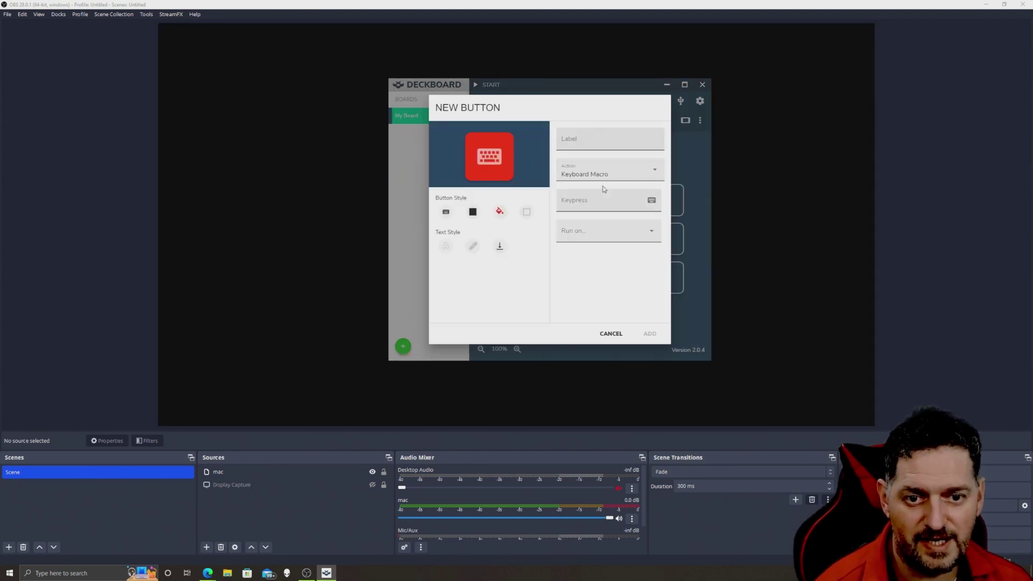
click(611, 173)
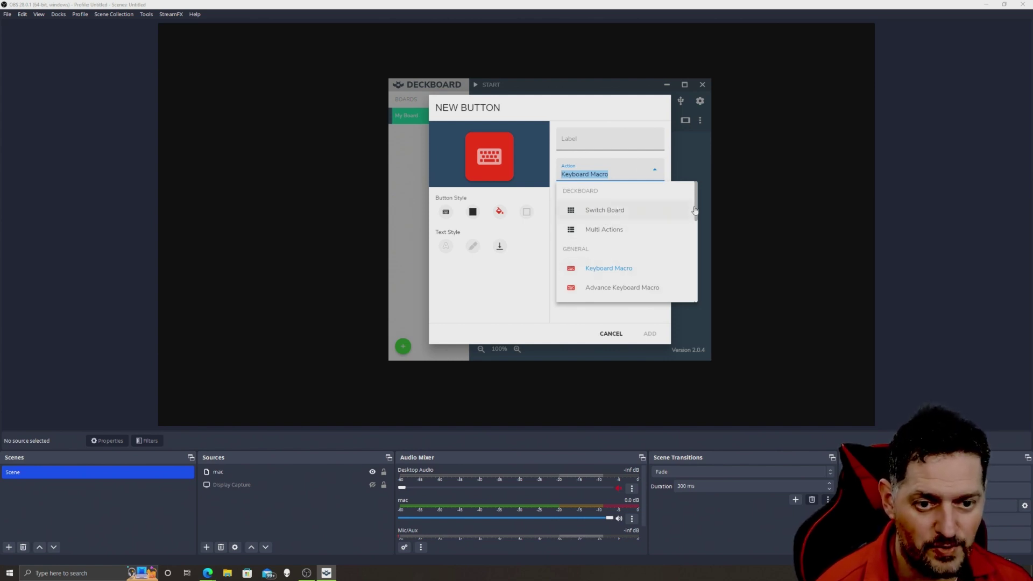
drag(695, 210, 697, 241)
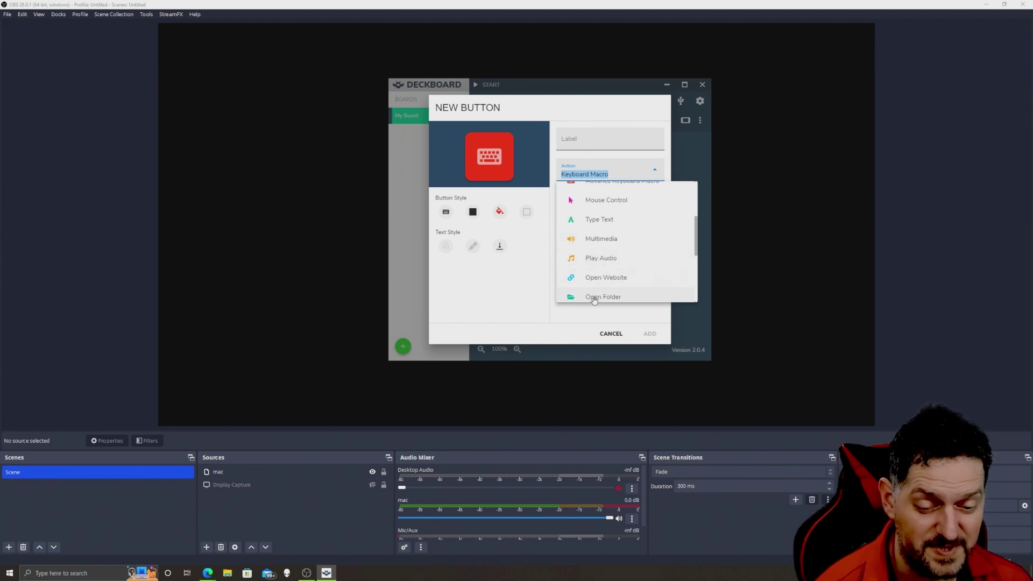
scroll(603, 239, down, 1)
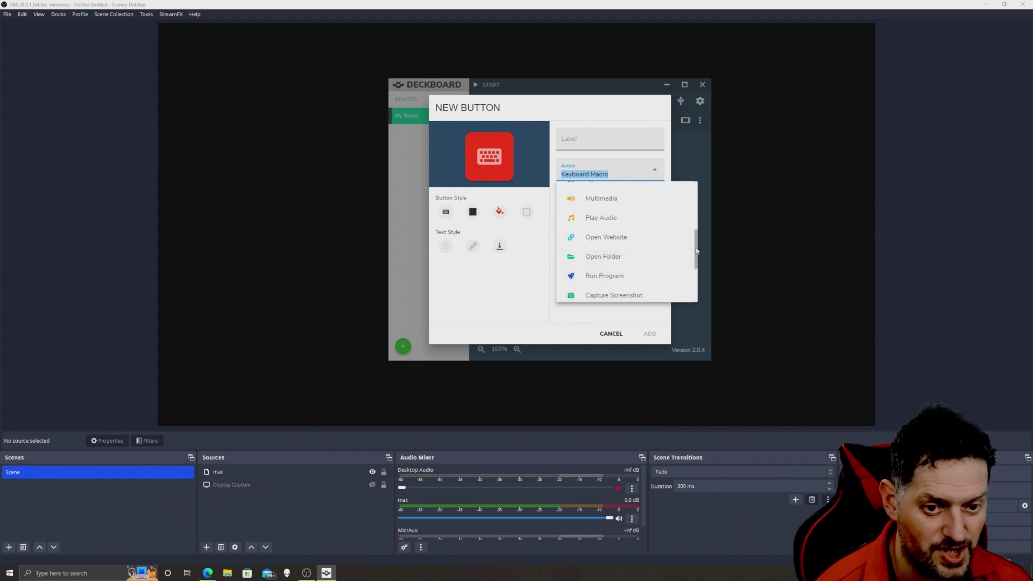
scroll(696, 258, down, 1)
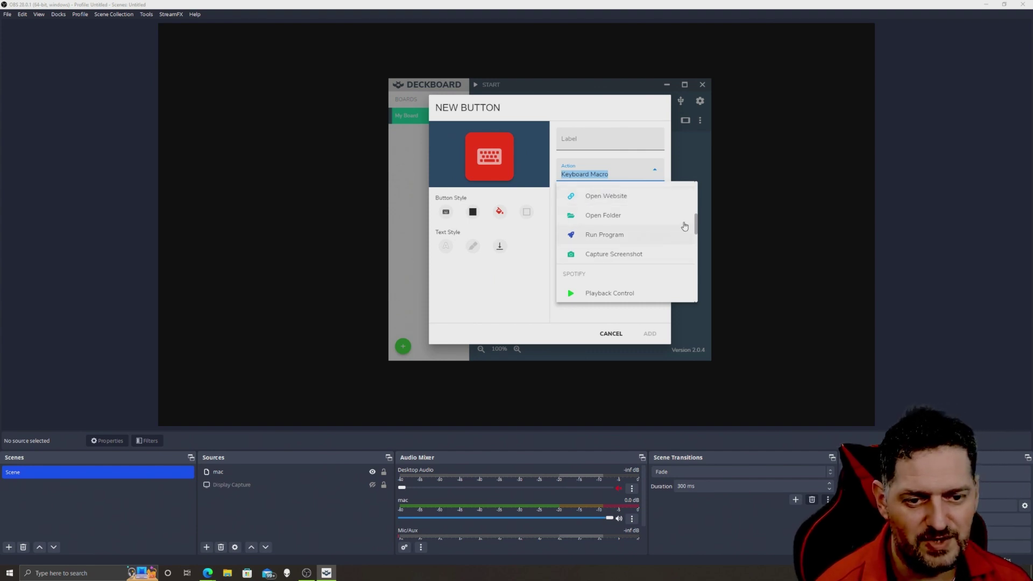
scroll(590, 255, down, 1)
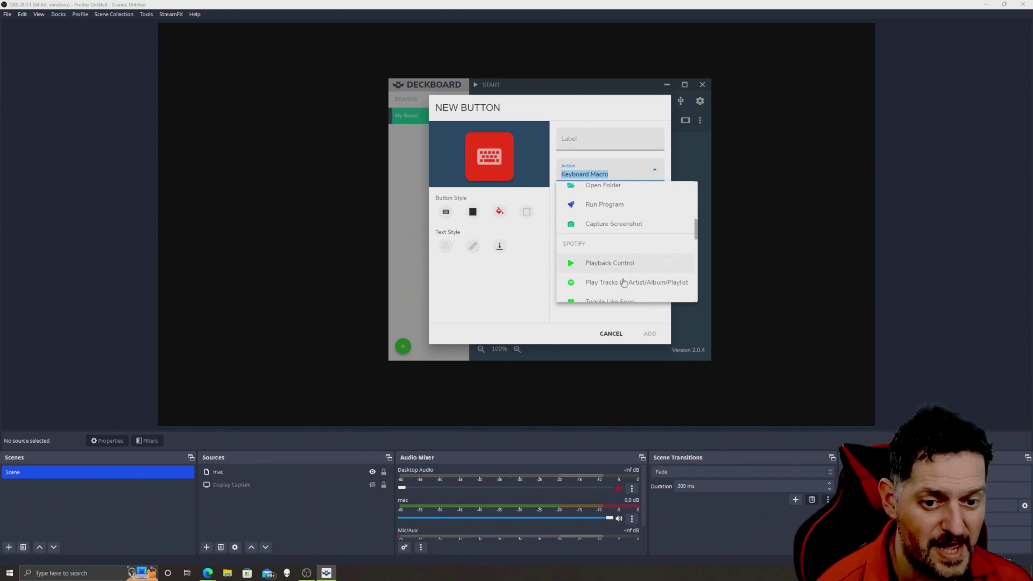
scroll(699, 236, down, 1)
drag(698, 236, 695, 256)
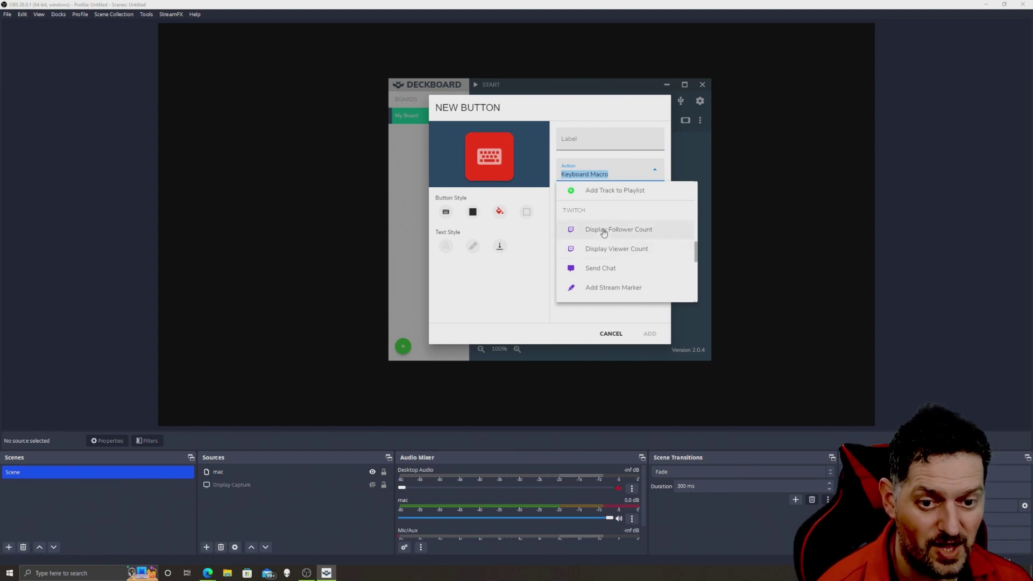
drag(696, 253, 698, 264)
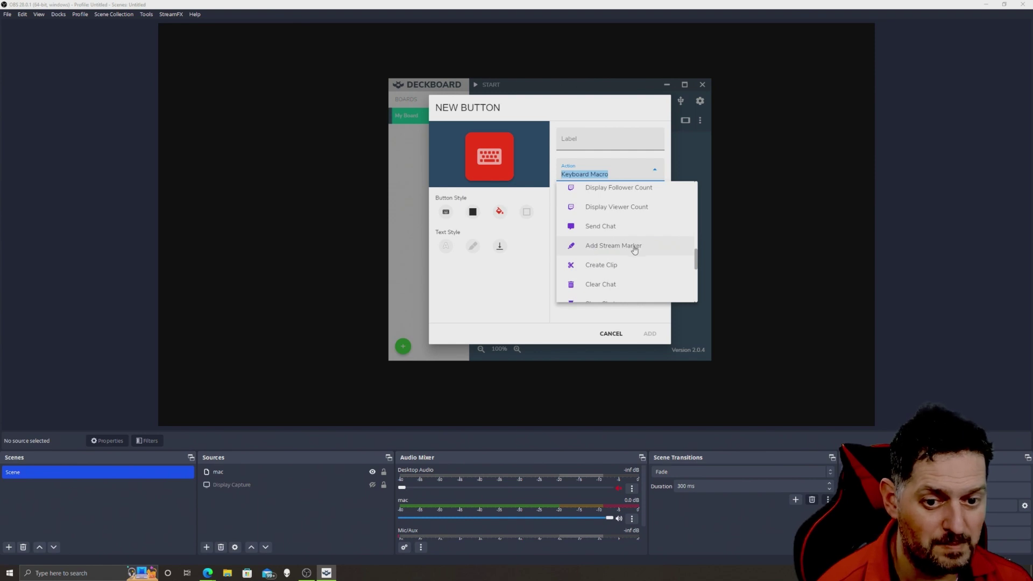
drag(698, 264, 698, 276)
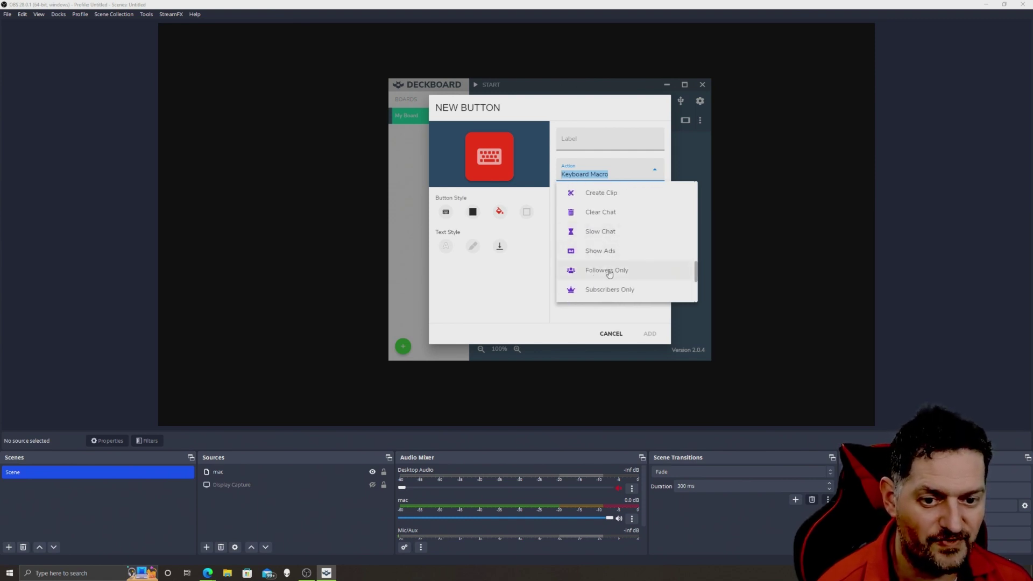
scroll(695, 270, down, 4)
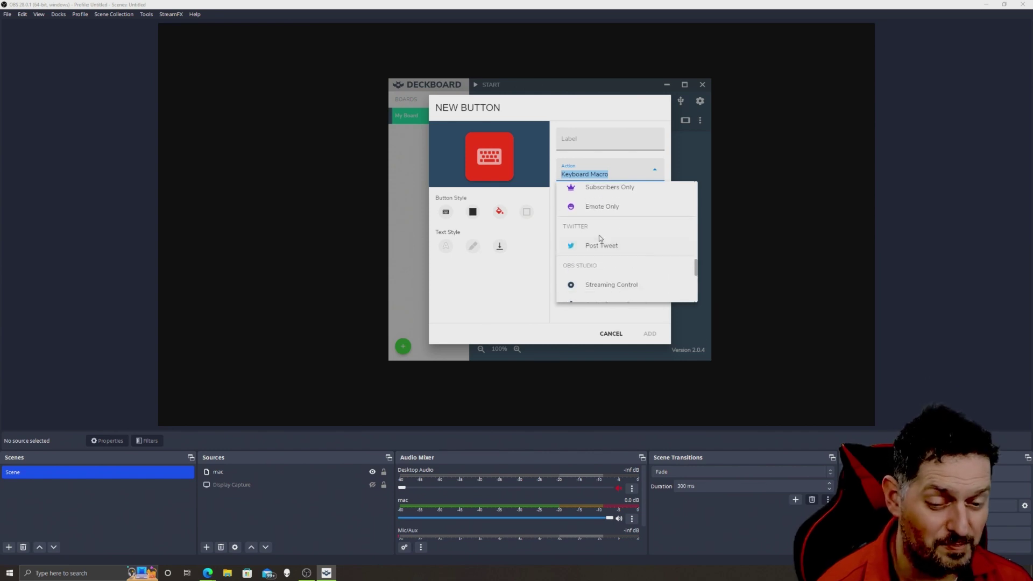
scroll(648, 256, down, 2)
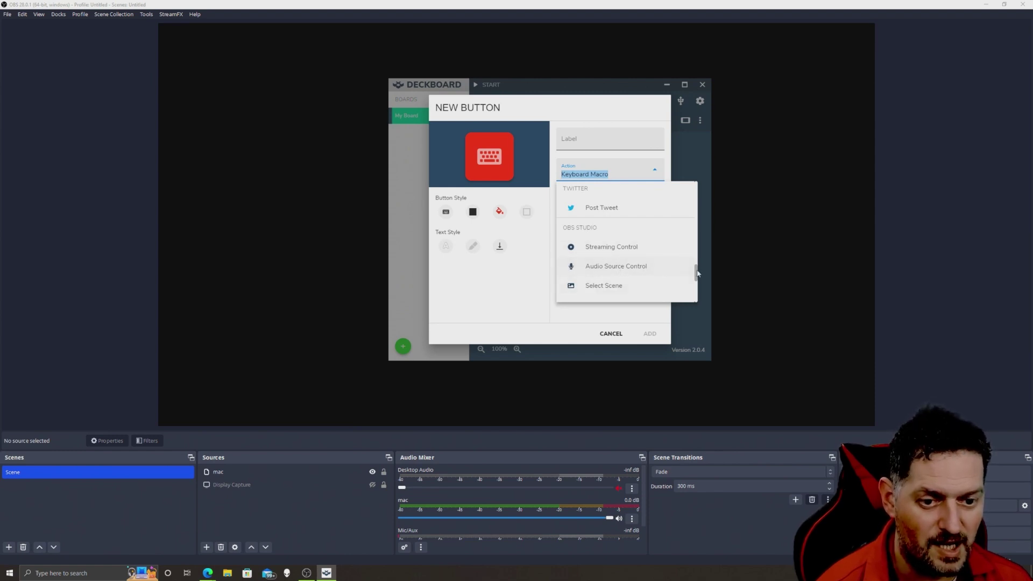
scroll(627, 263, down, 1)
scroll(628, 263, down, 1)
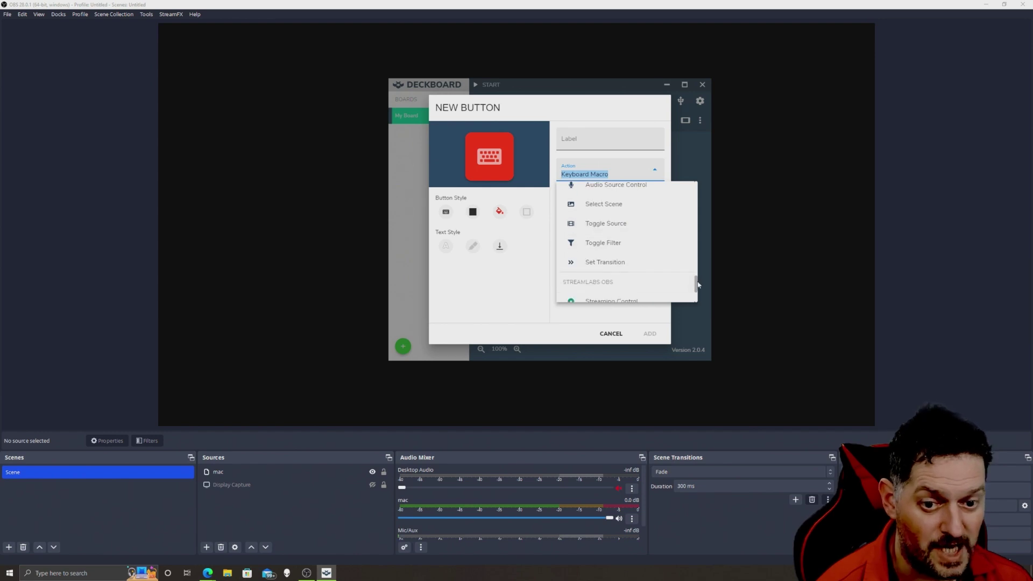
scroll(696, 291, down, 2)
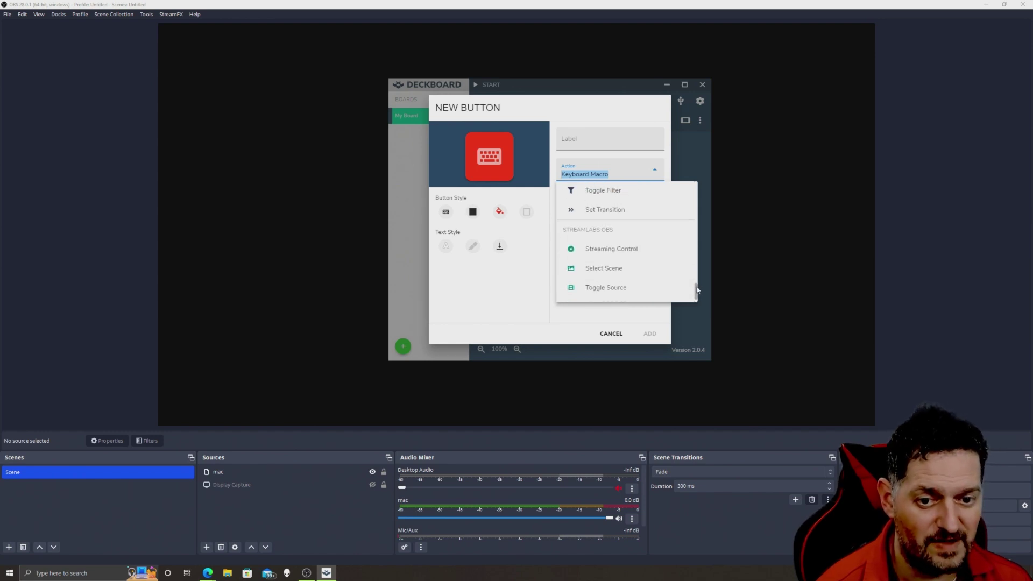
click(519, 288)
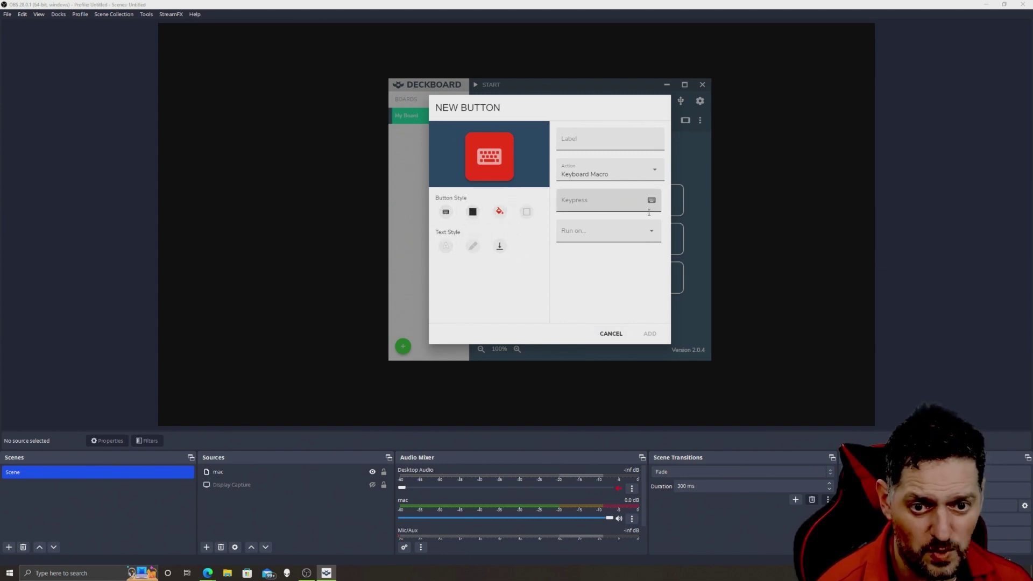
- Check the Run on list, then cancel the New Button dialog without adding anything
click(643, 231)
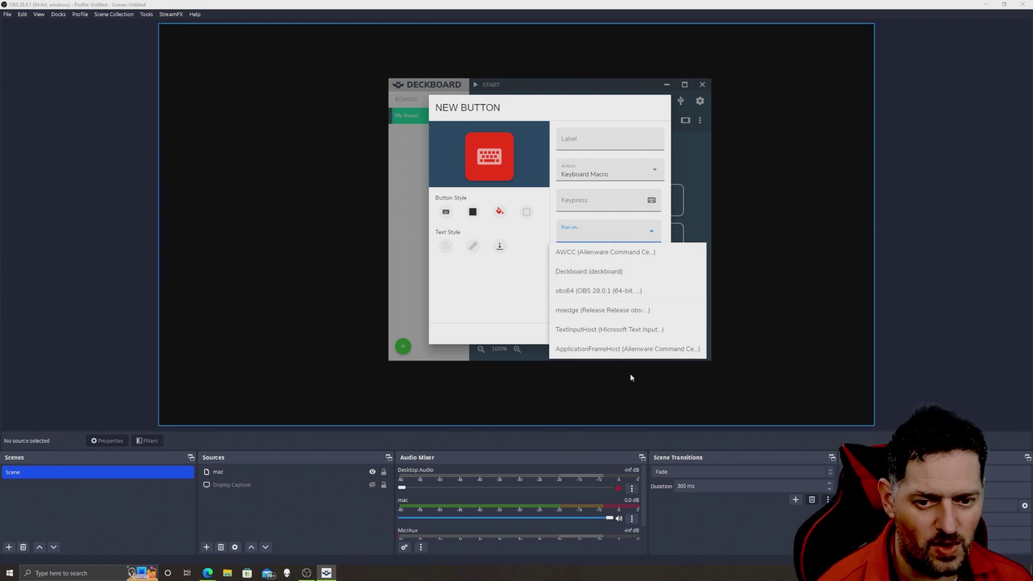
click(525, 305)
key(Escape)
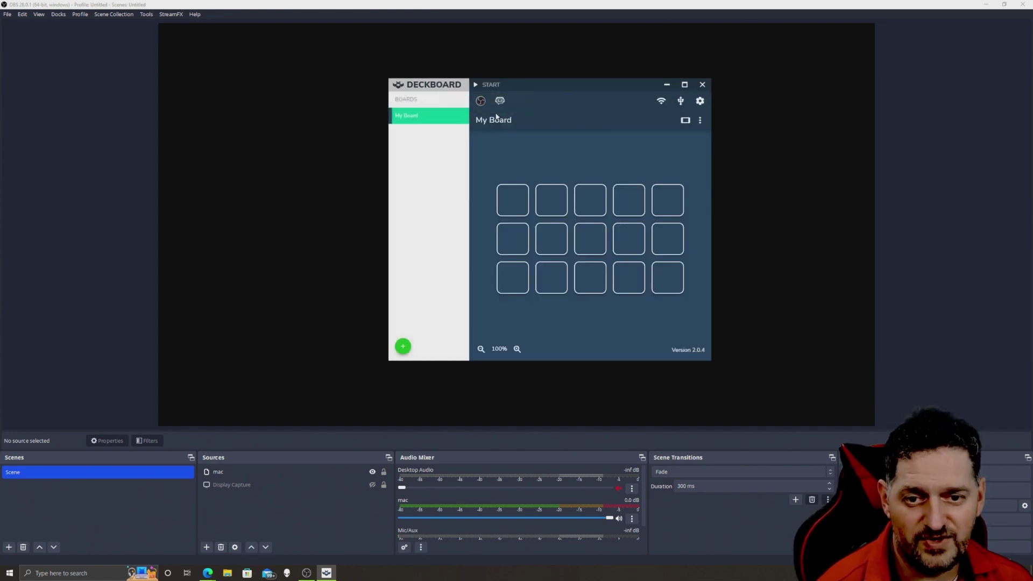
- Preview My Board in the touch window, view its boards list, and close it
click(476, 86)
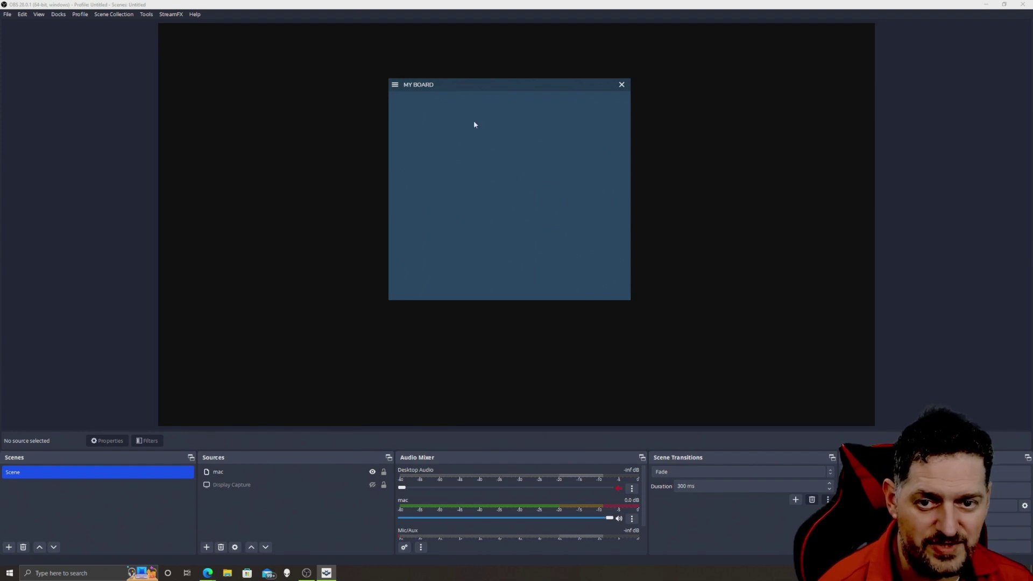
click(396, 85)
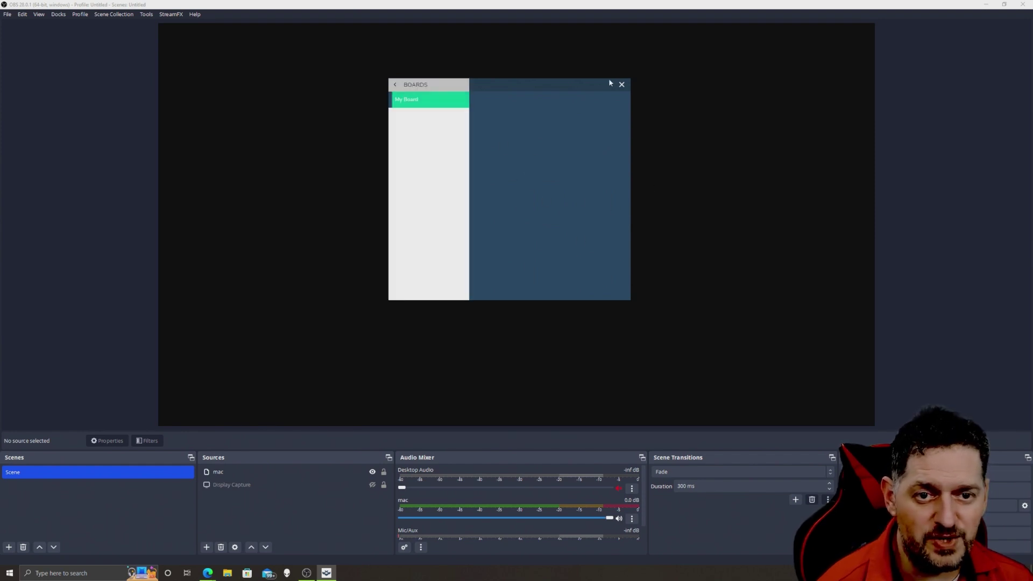
click(626, 84)
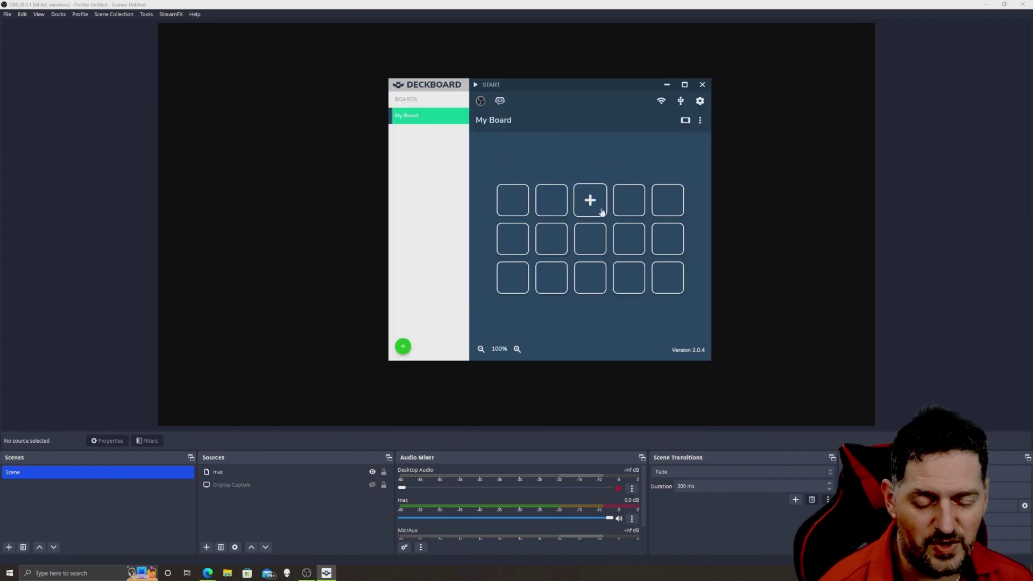
- Add a deep red Keyboard Macro button with keypress F in the third tile
click(603, 209)
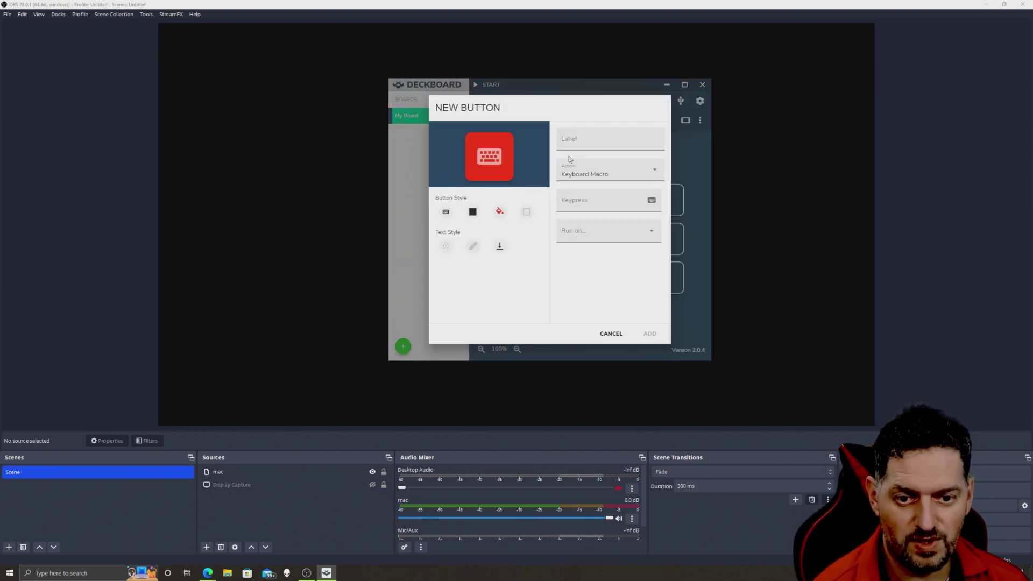
click(472, 211)
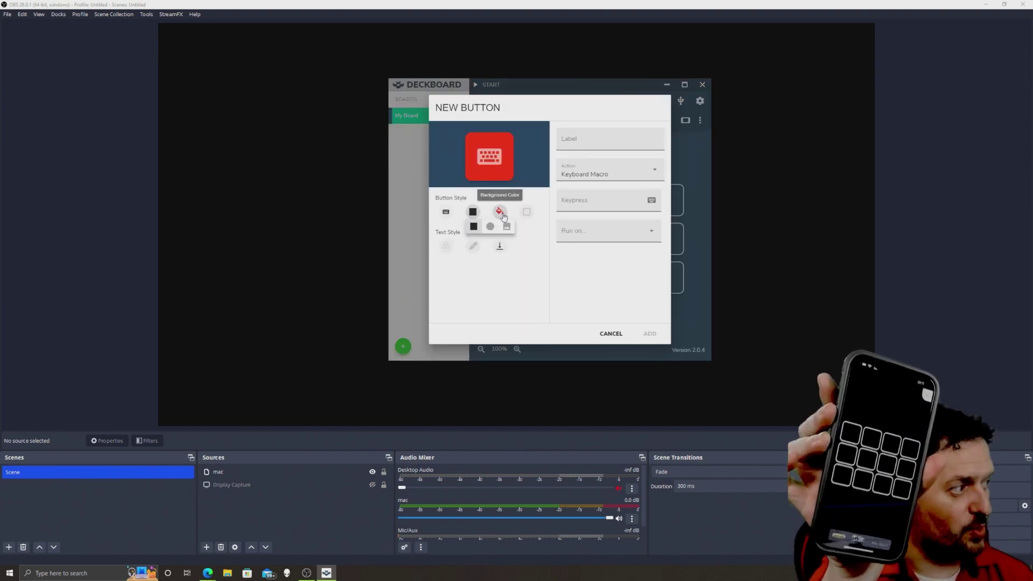
click(500, 212)
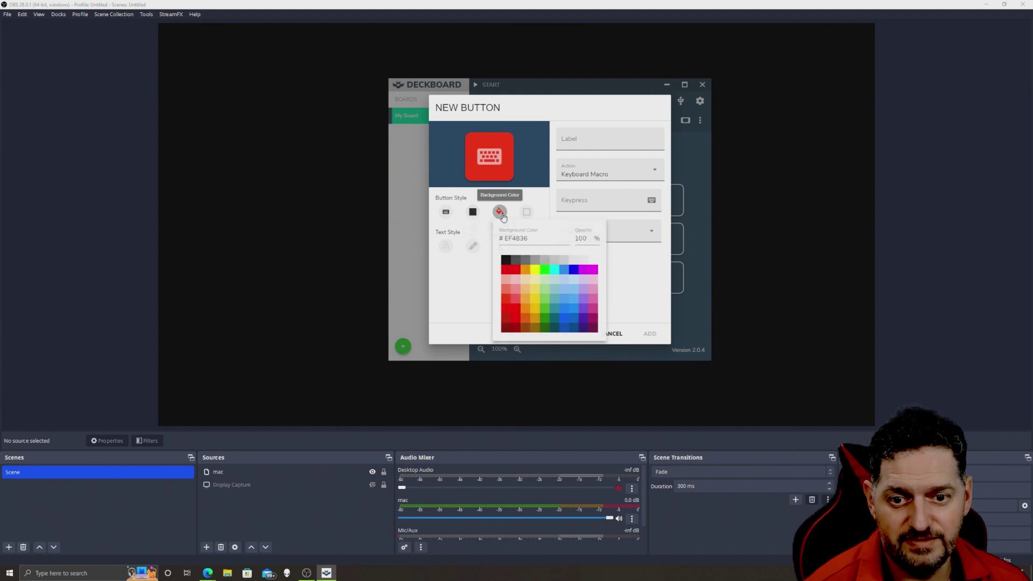
click(514, 270)
click(582, 197)
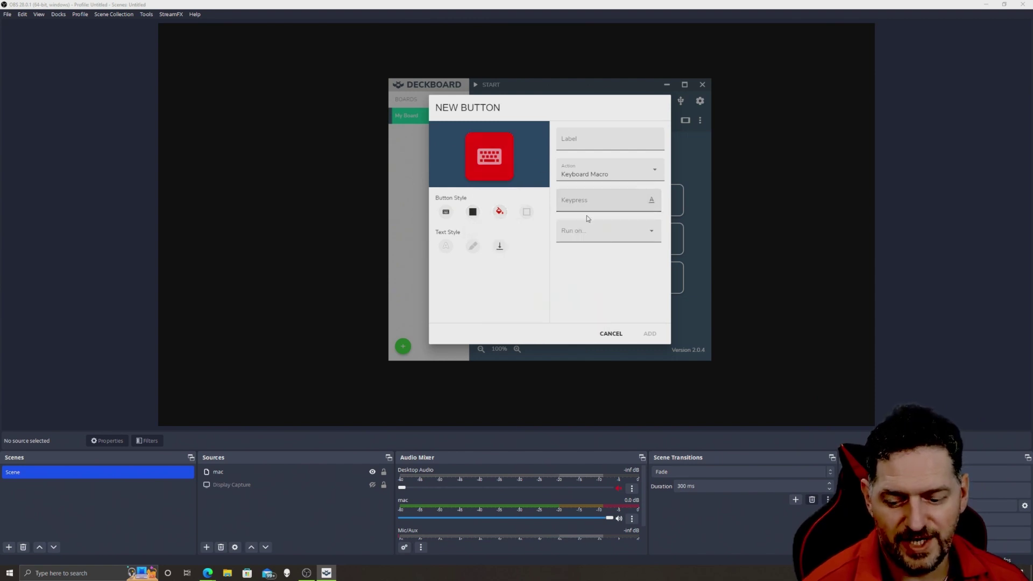
key(ctrl+shift+r)
click(649, 334)
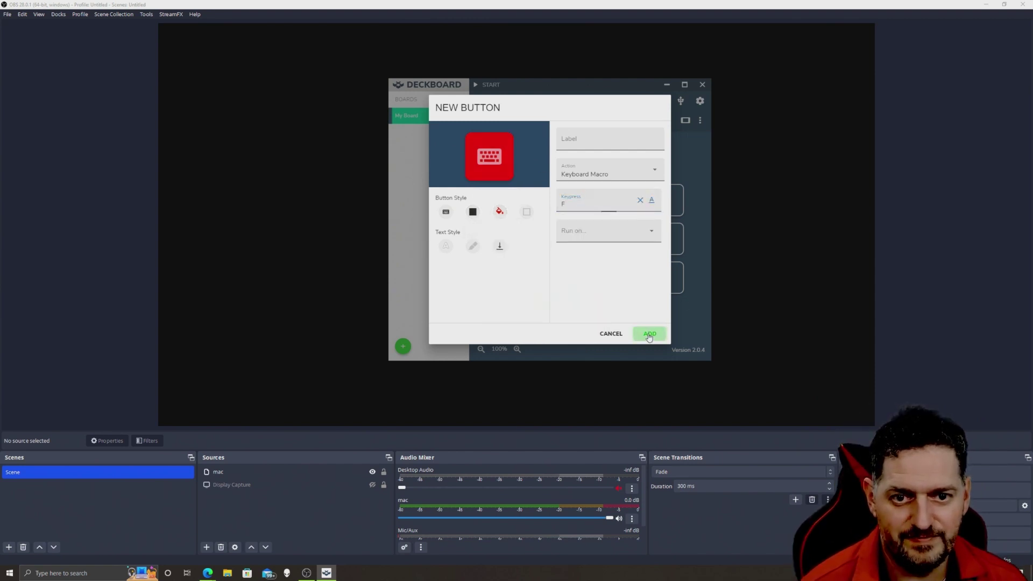